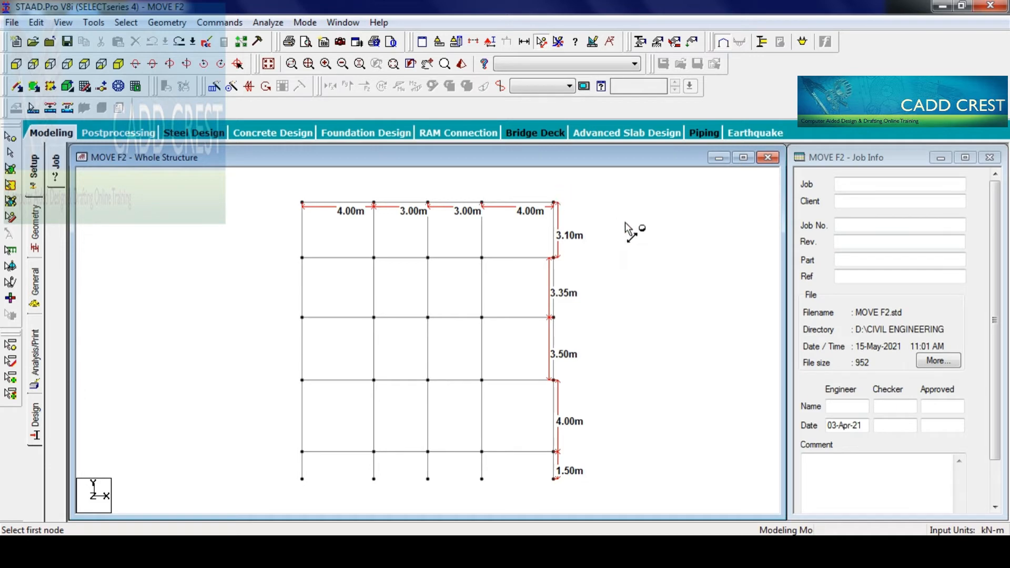
- Leave node dimensioning, turn on the node points and select all five nodes of the frame's top row
key(Escape)
click(10, 136)
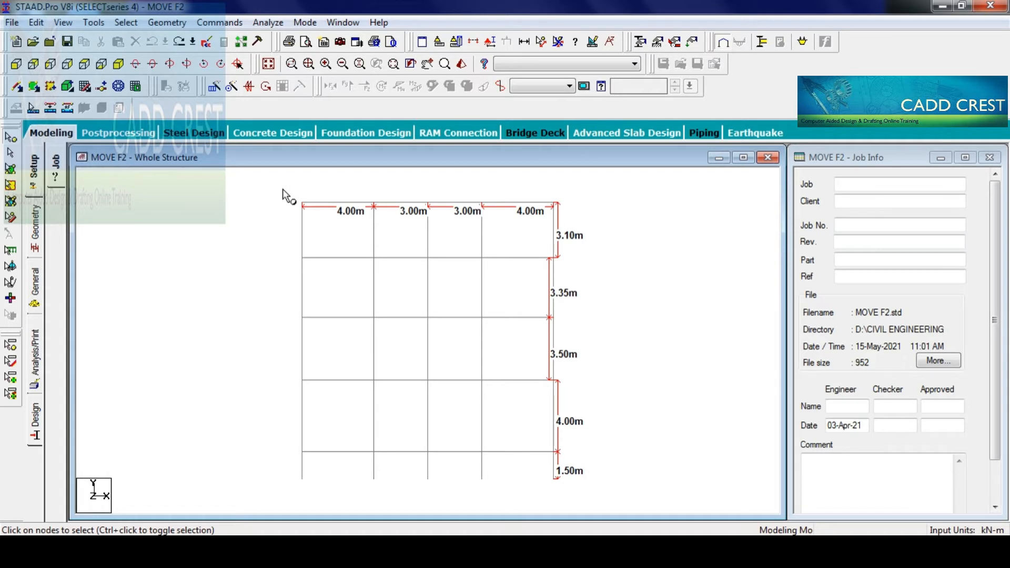
click(256, 232)
key(shift+k)
drag(278, 186, 580, 212)
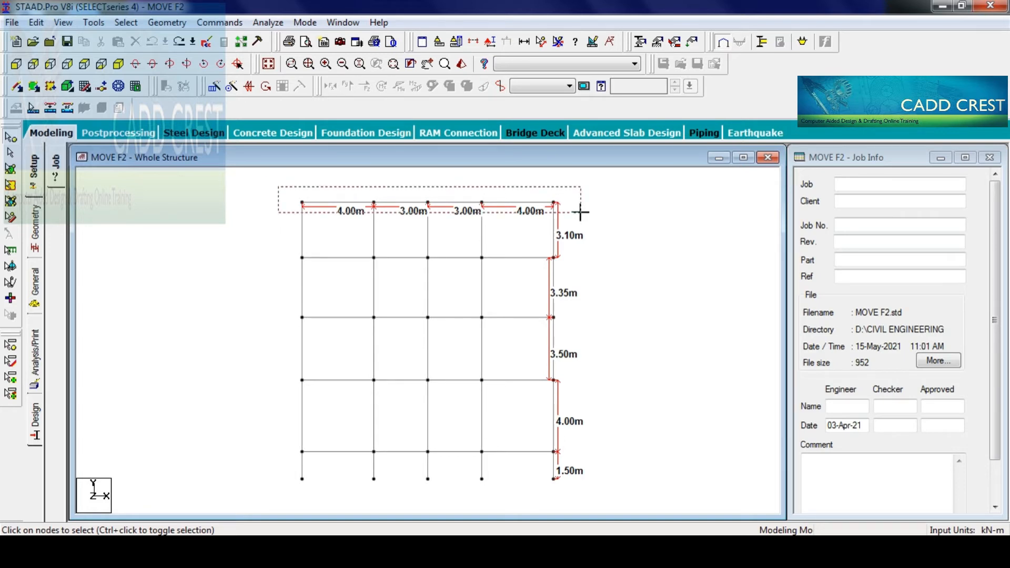
drag(580, 212, 580, 213)
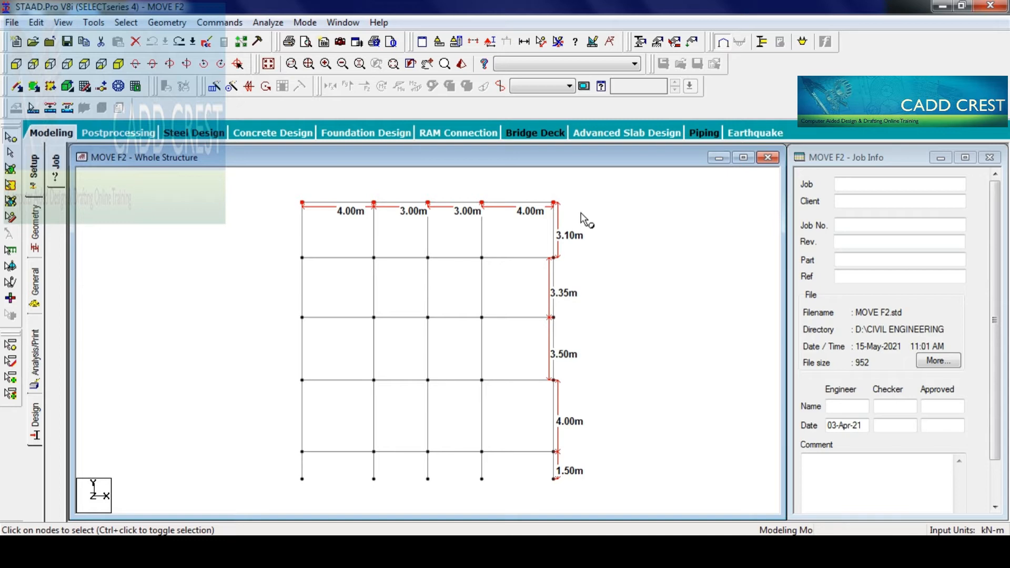
right_click(581, 213)
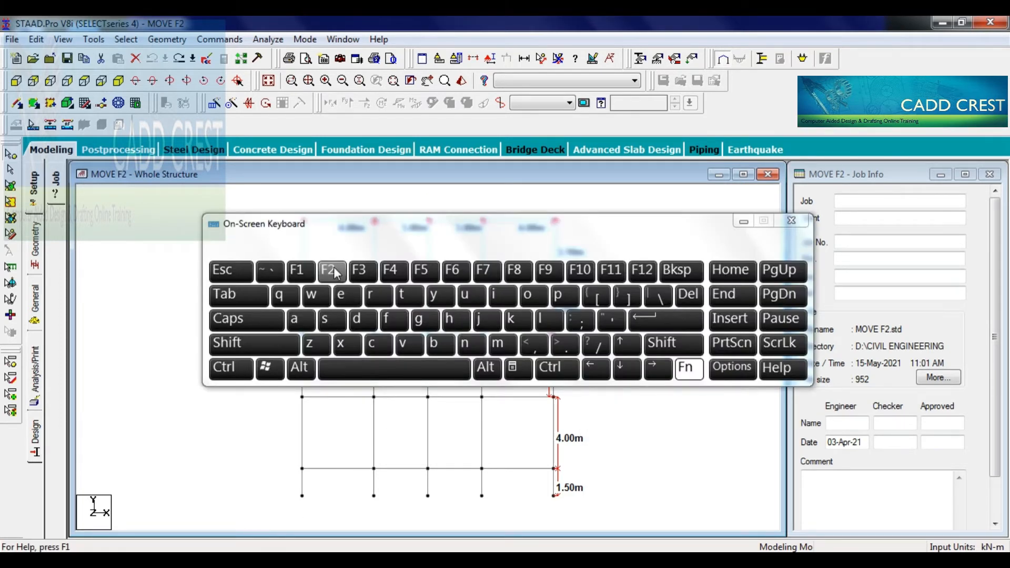
click(331, 270)
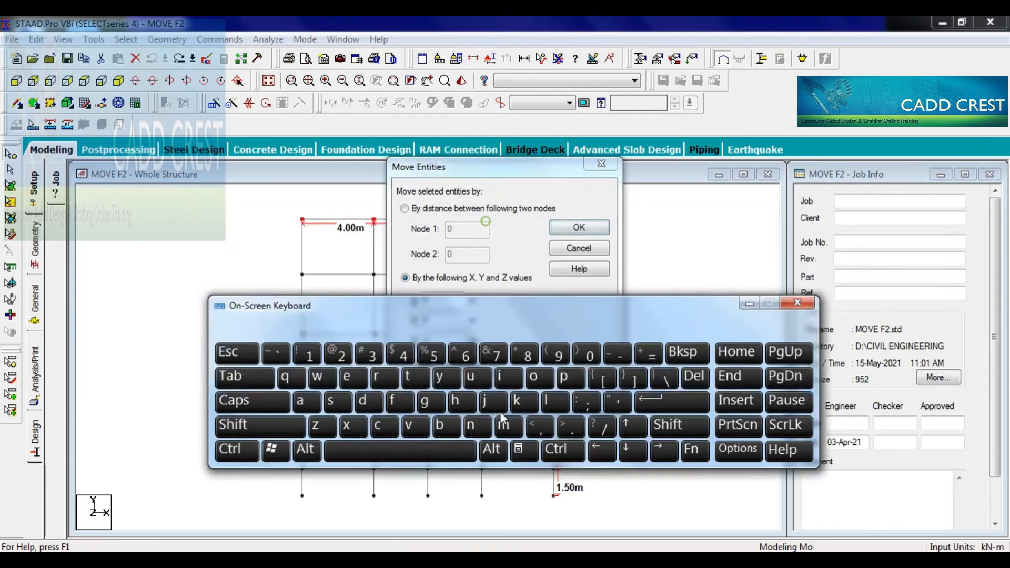
drag(500, 412, 504, 463)
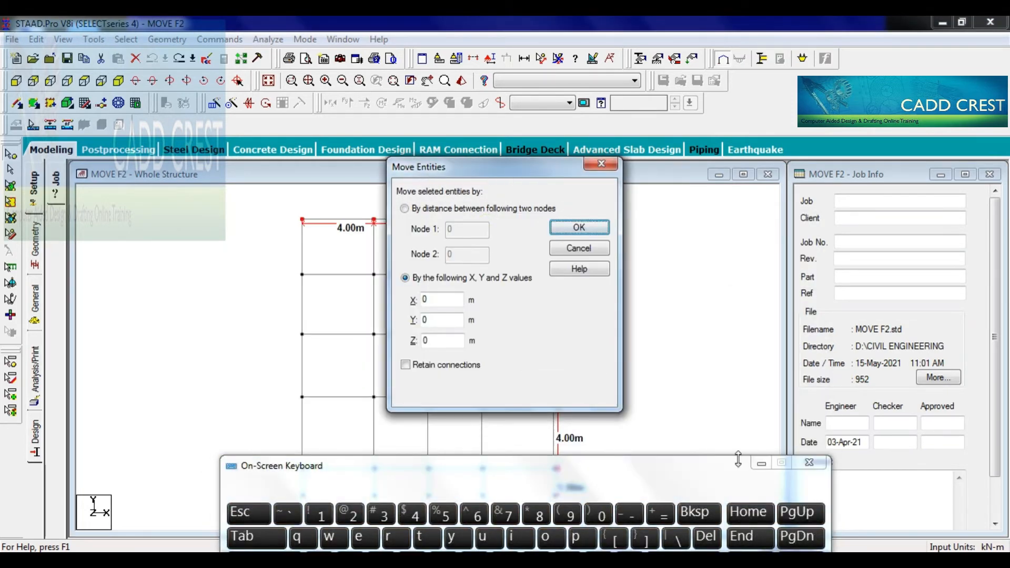
click(759, 463)
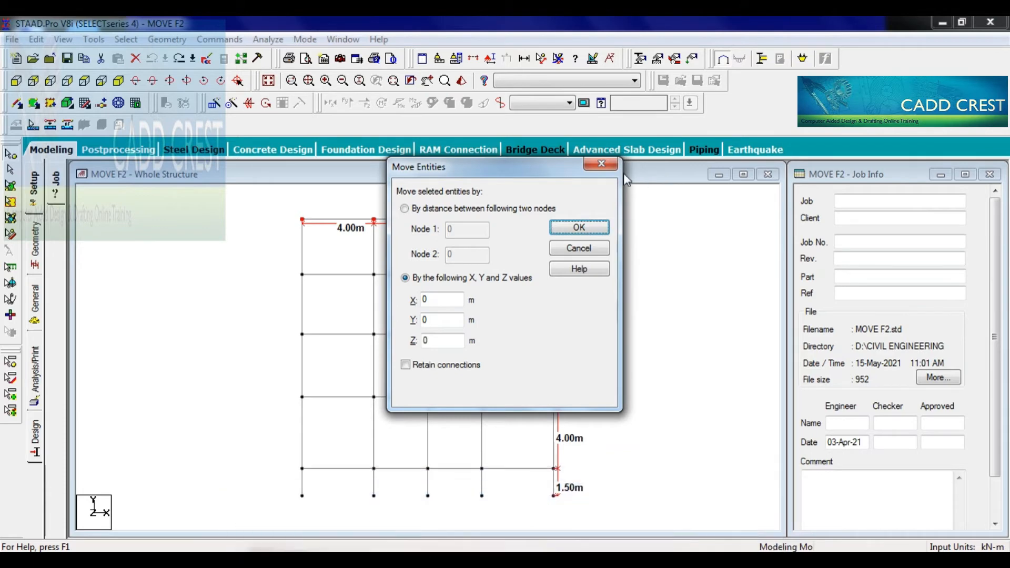
click(600, 164)
- Move the selected top-row nodes by -0.1 m in Y, splitting any members the moved nodes fall on
right_click(664, 256)
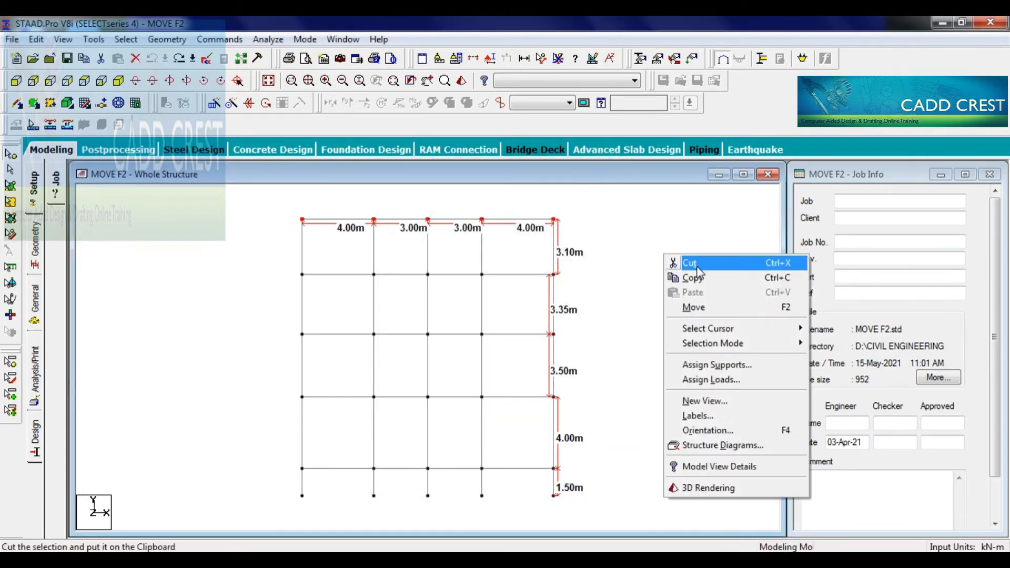
click(721, 309)
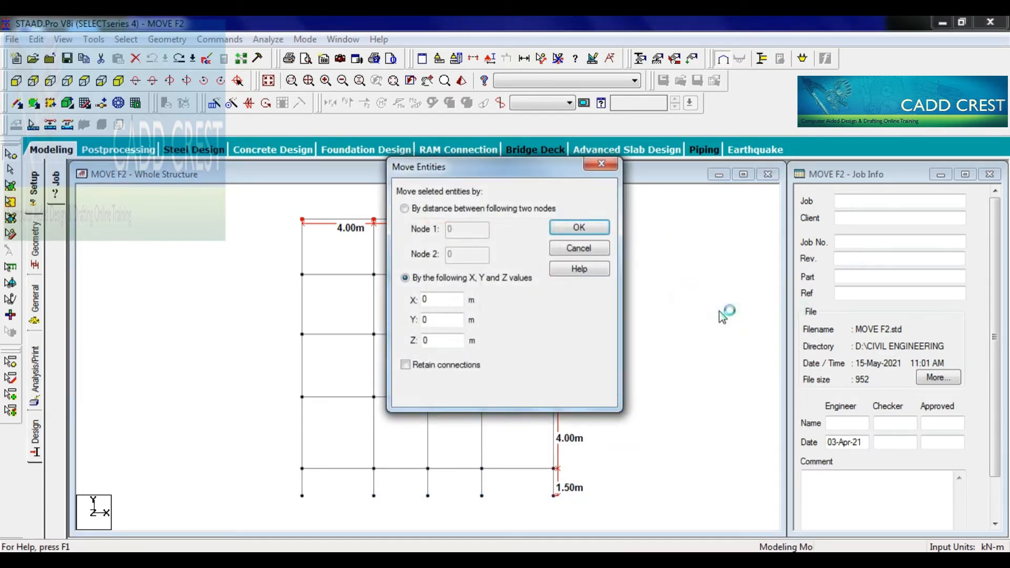
drag(481, 164, 721, 198)
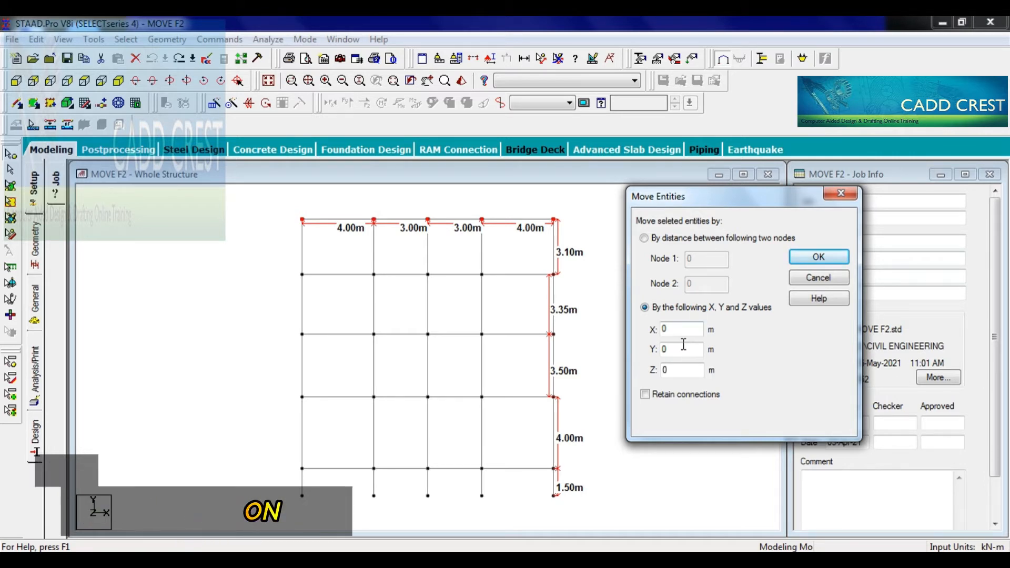
drag(671, 349, 637, 364)
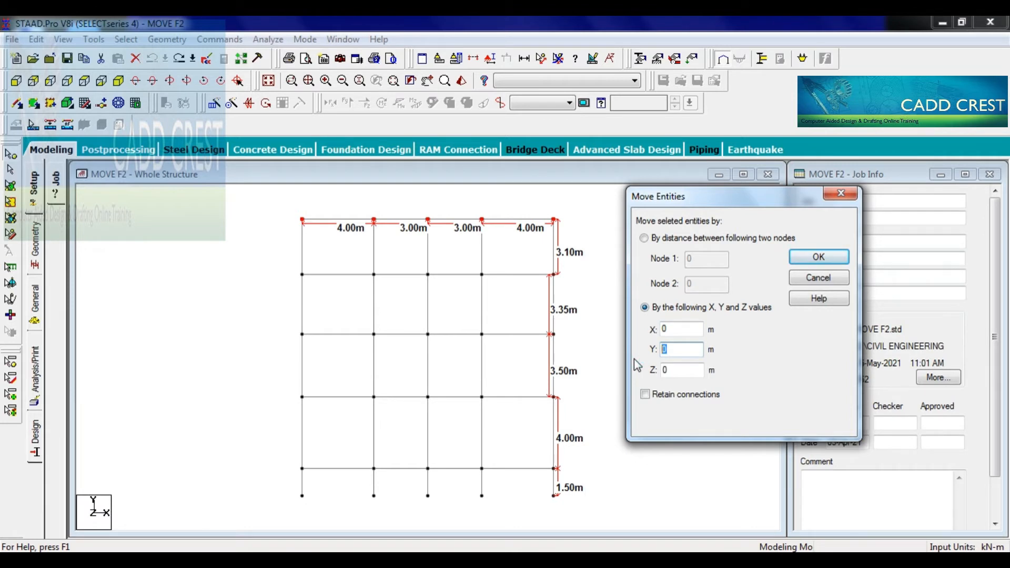
text(-0.1)
click(822, 258)
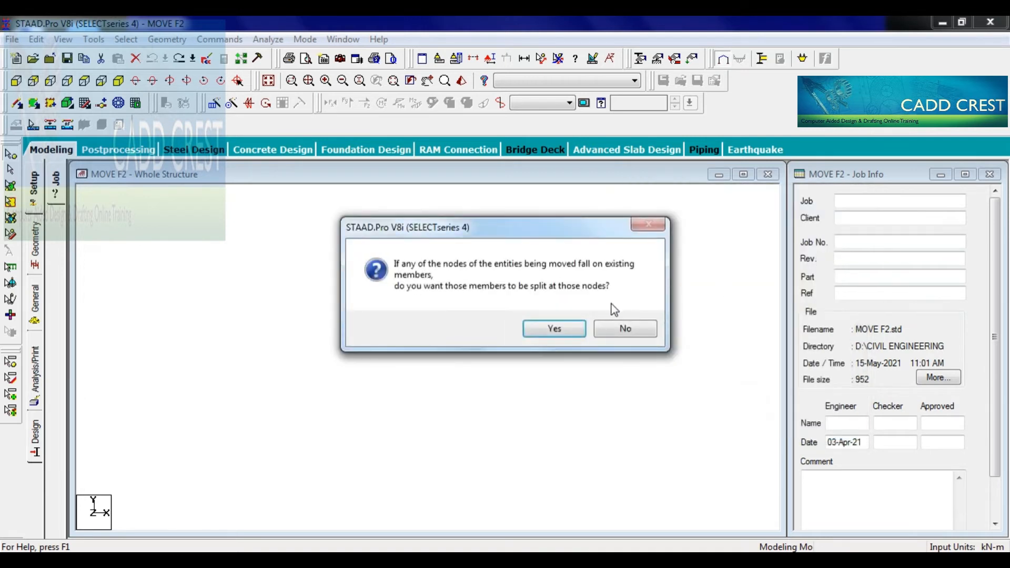
click(578, 329)
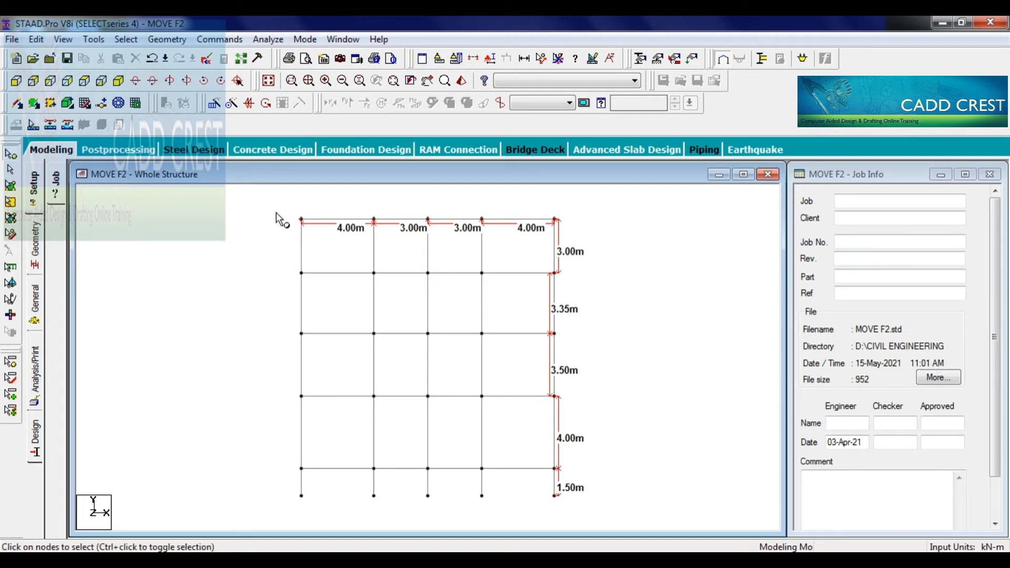
- Move the top-row nodes back up by 0.1 m in Y, accepting the splitting of members at those nodes
drag(275, 211, 584, 227)
drag(494, 181, 719, 209)
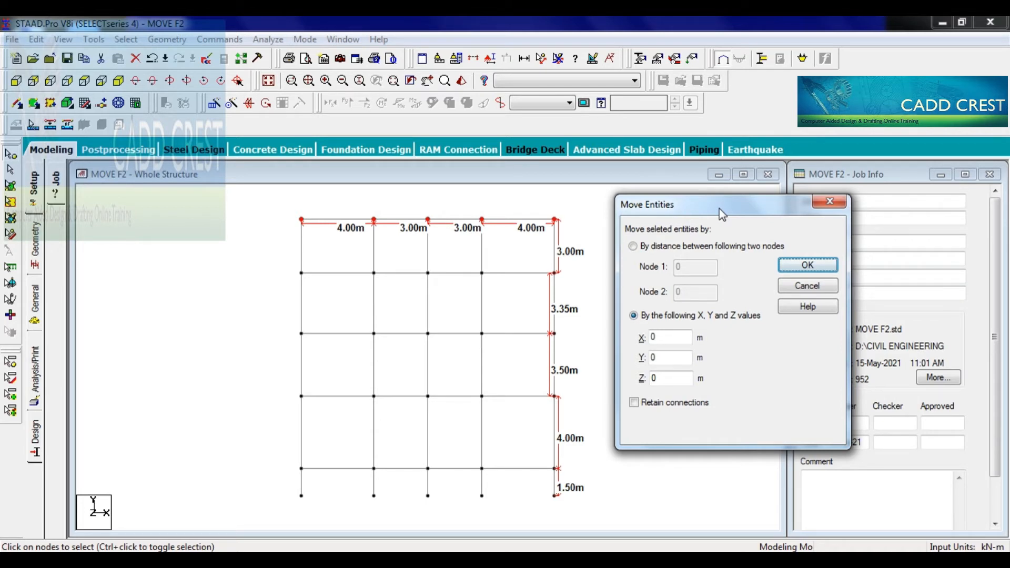
click(670, 358)
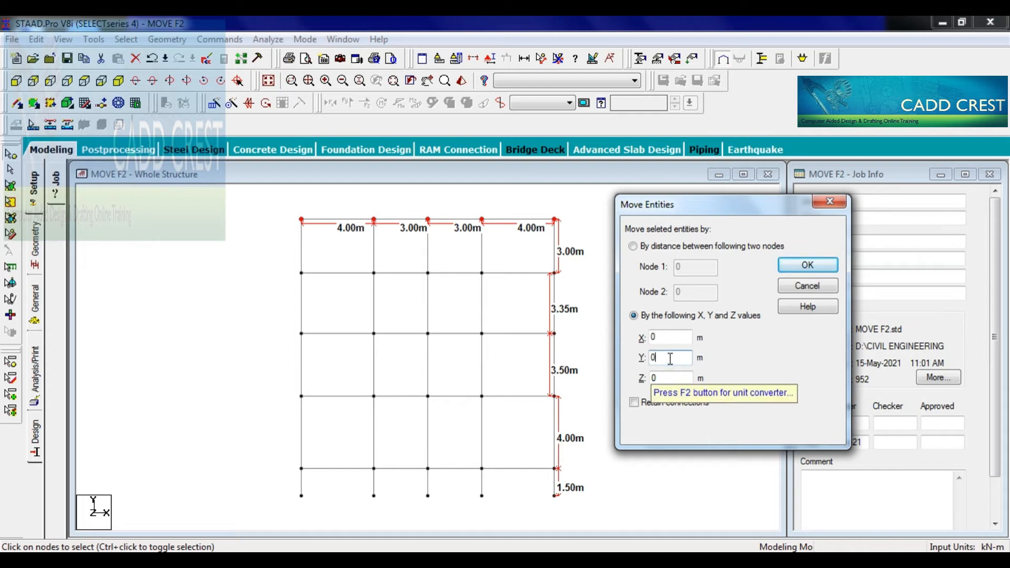
text(0.1)
key(Delete)
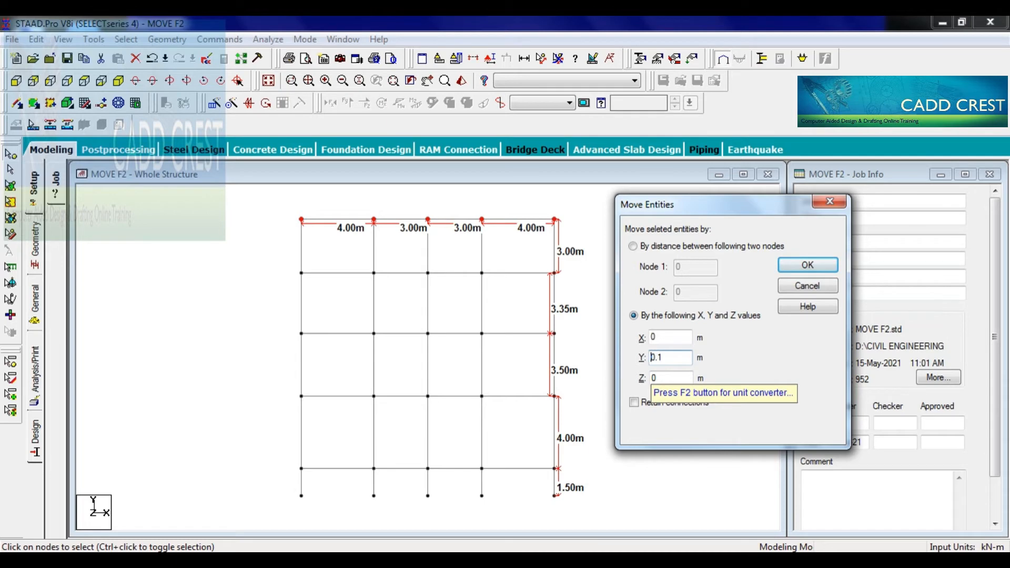
click(823, 267)
click(580, 332)
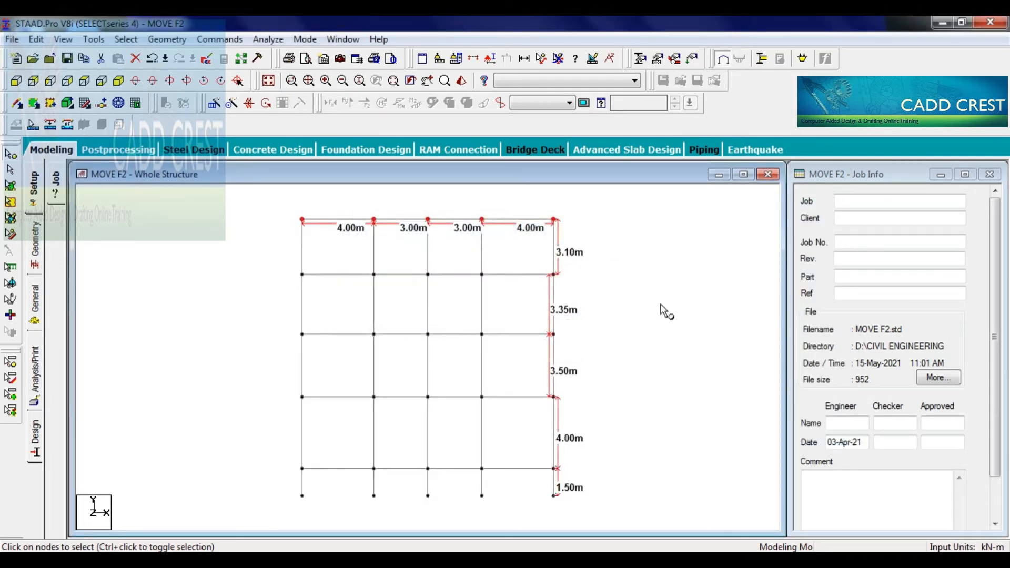
- Move all nodes below the top row by 0.1 m in Y, accept member splitting and clear the selection
click(661, 305)
drag(270, 207, 564, 223)
drag(288, 270, 591, 509)
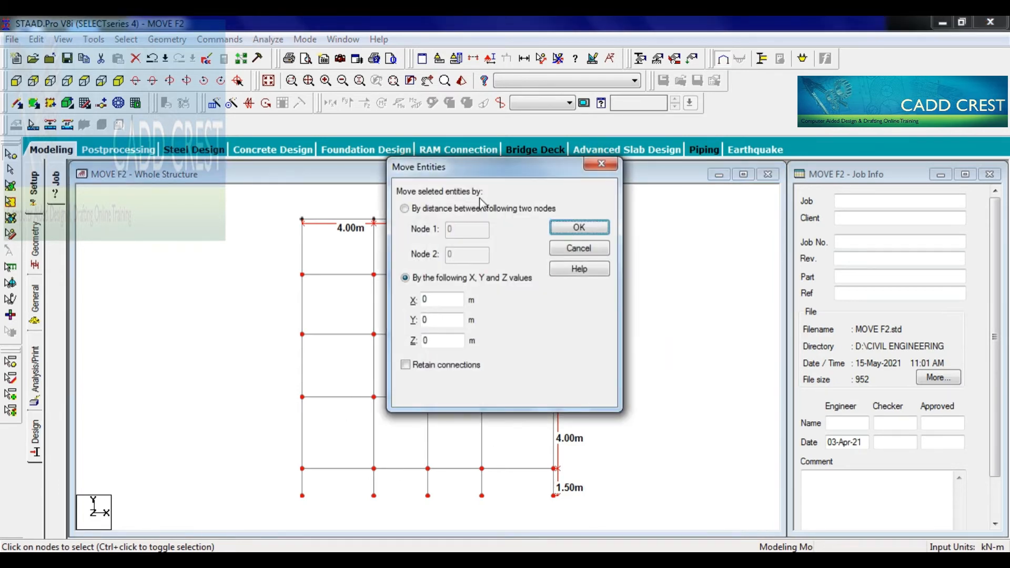
drag(481, 178, 689, 199)
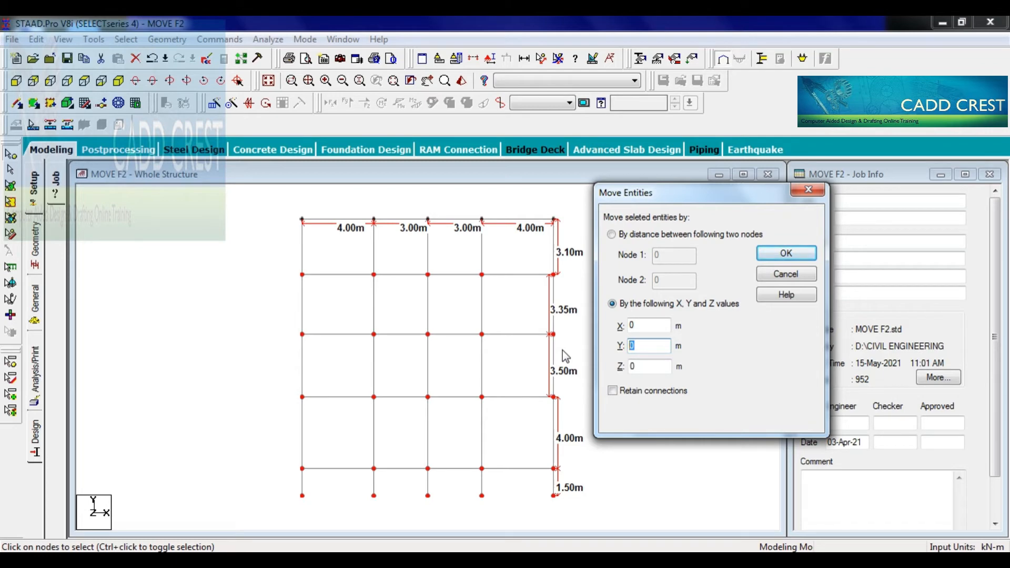
text(0.1)
click(807, 255)
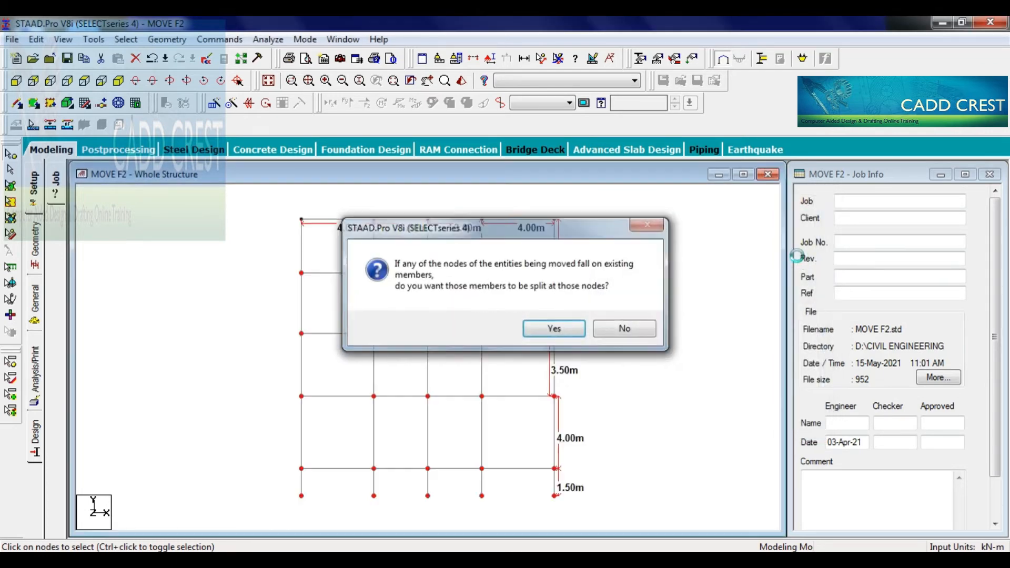
key(Return)
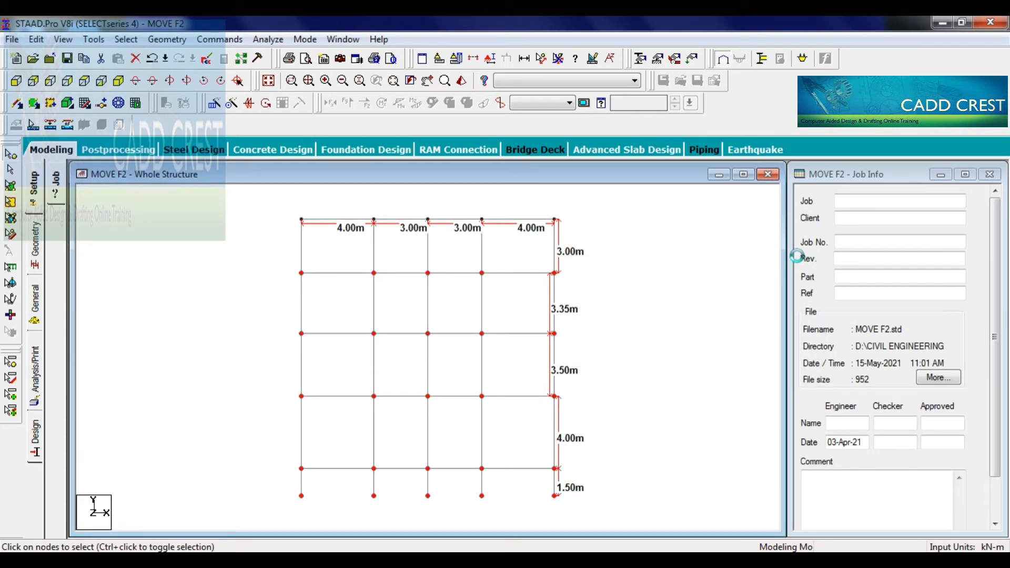
click(604, 318)
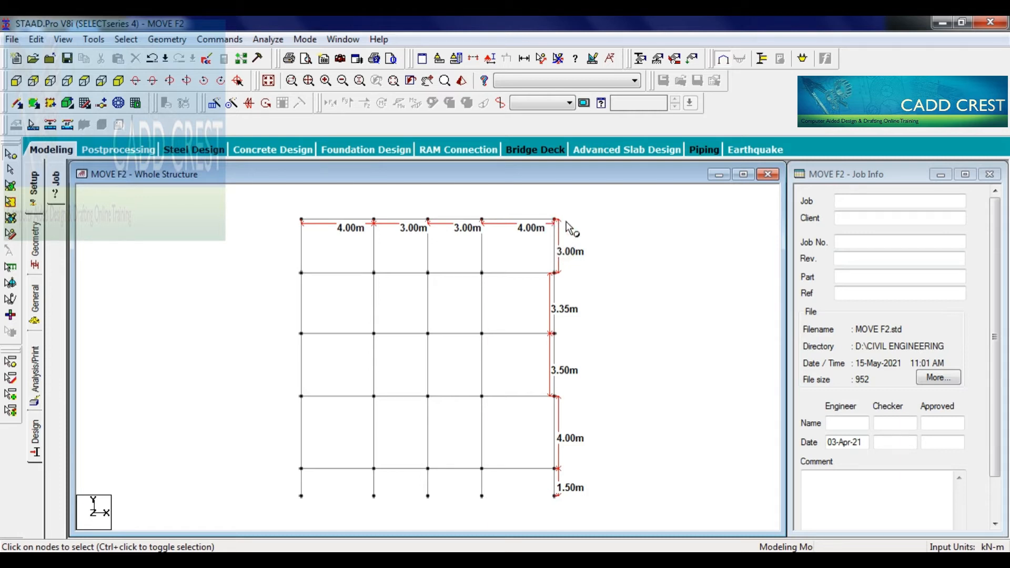
- Move the nodes of the frame's rightmost column line by 1 m in X, accepting member splitting
drag(567, 204, 542, 517)
key(F2)
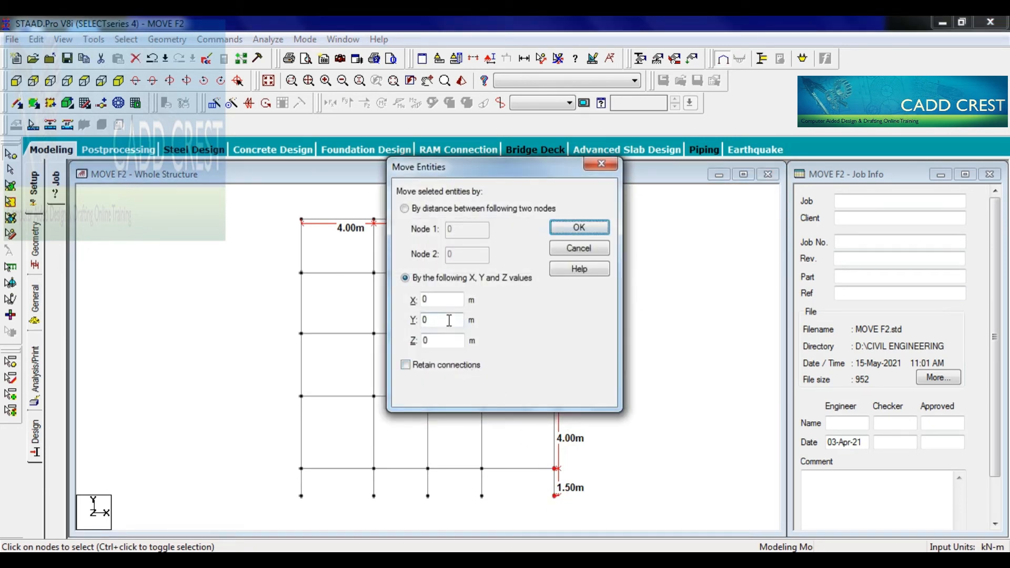
double_click(426, 300)
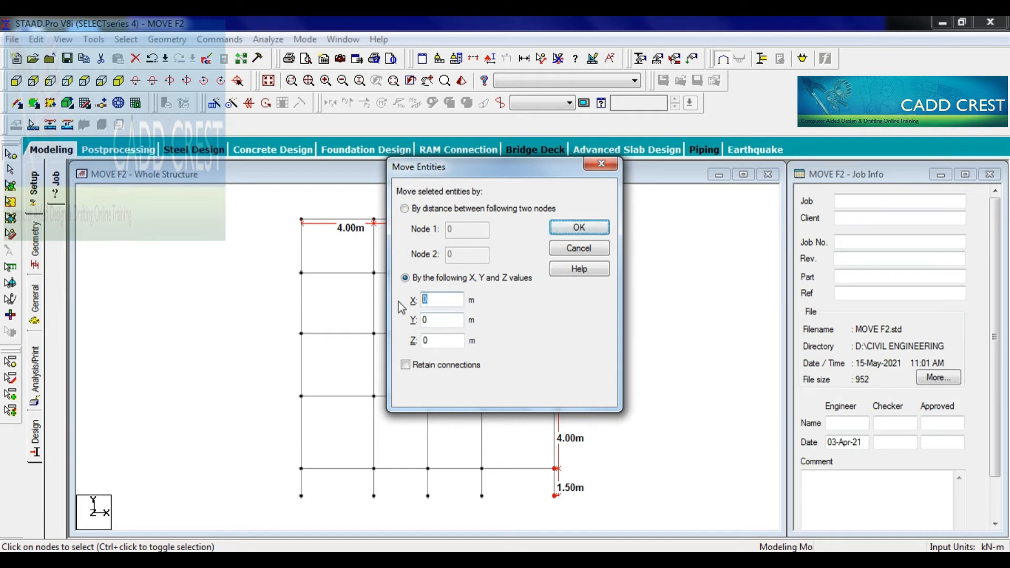
text(1)
click(566, 232)
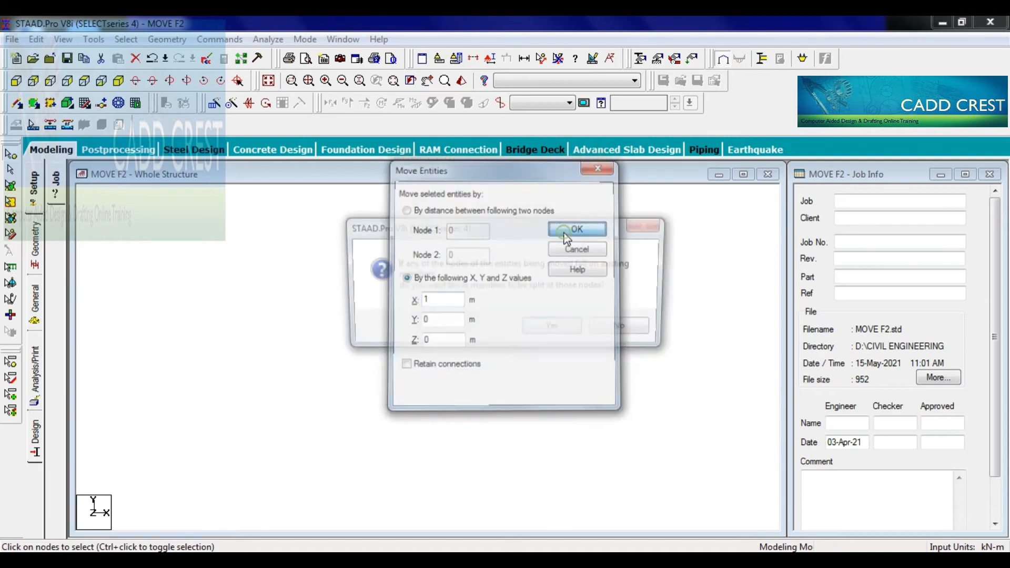
click(554, 328)
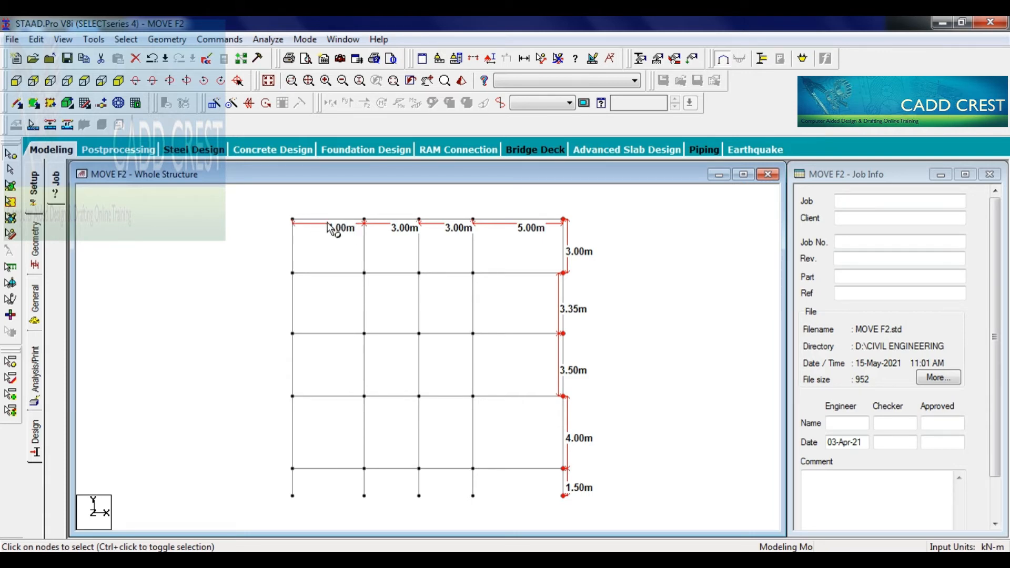
- Move the nodes of the frame's leftmost column line by -1 m in X, accepting member splitting
drag(282, 209, 308, 510)
drag(352, 204, 596, 510)
drag(274, 203, 304, 513)
key(F2)
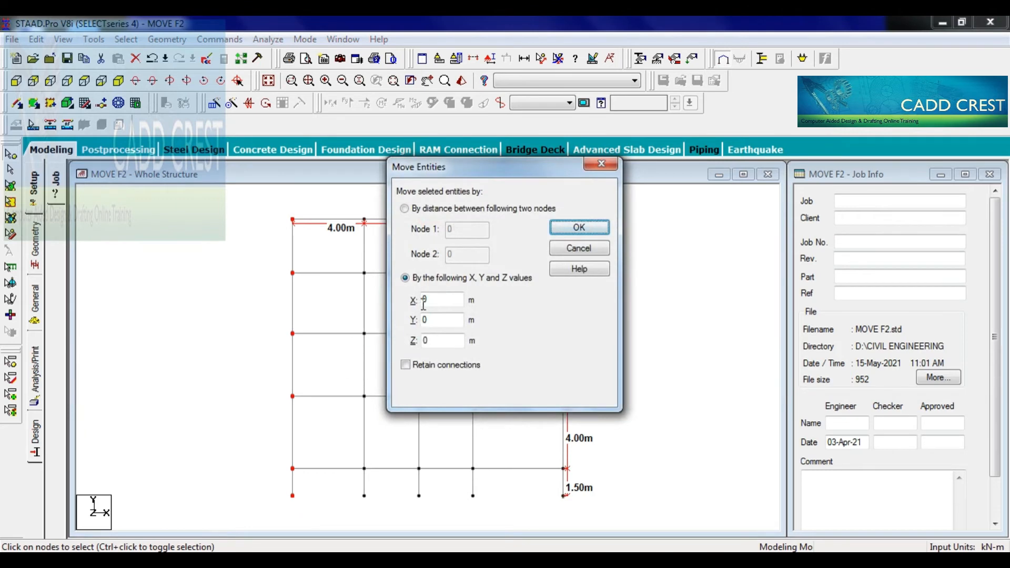
double_click(424, 300)
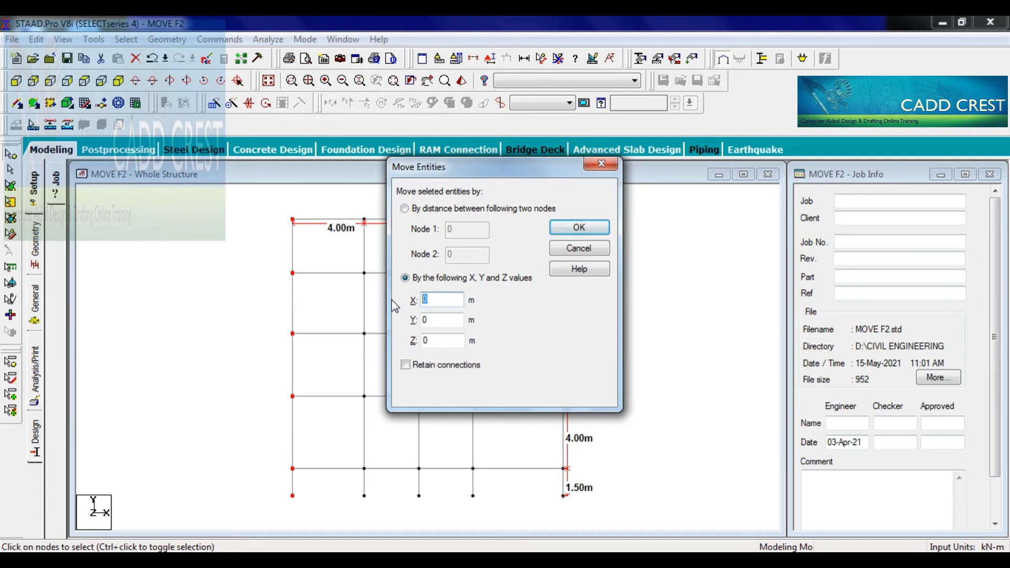
text(1)
text(-)
click(587, 233)
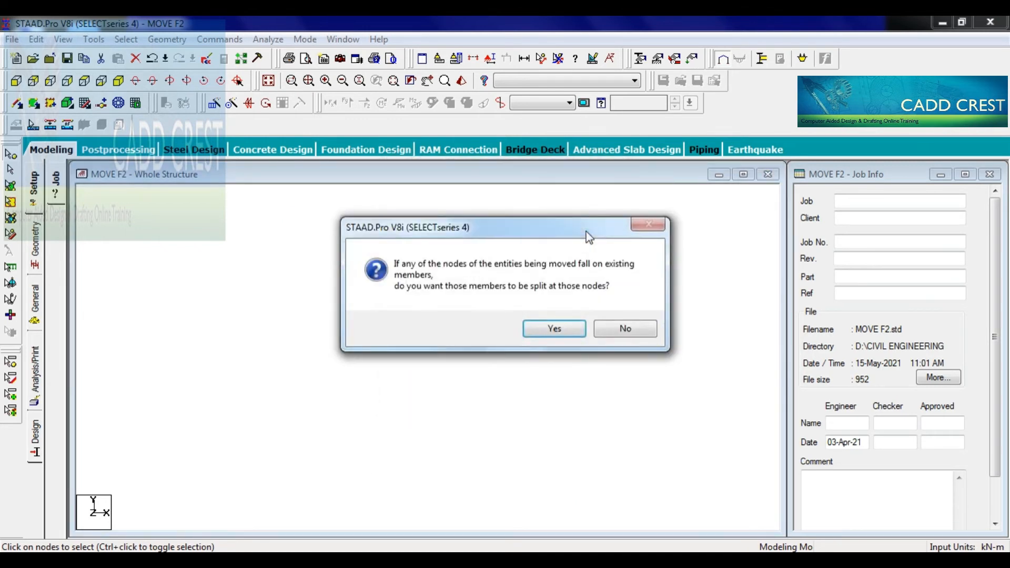
click(559, 326)
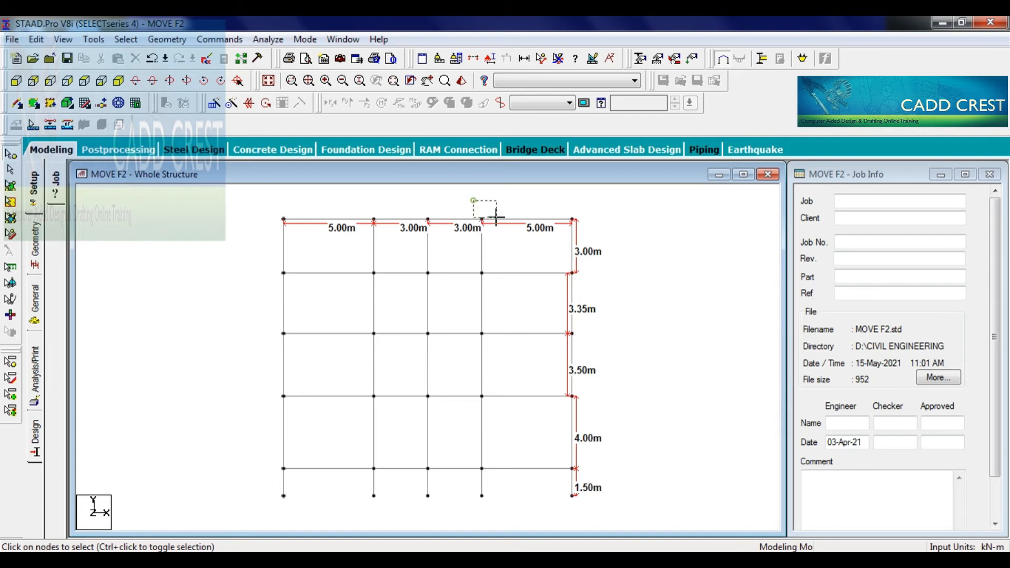
drag(637, 515, 638, 516)
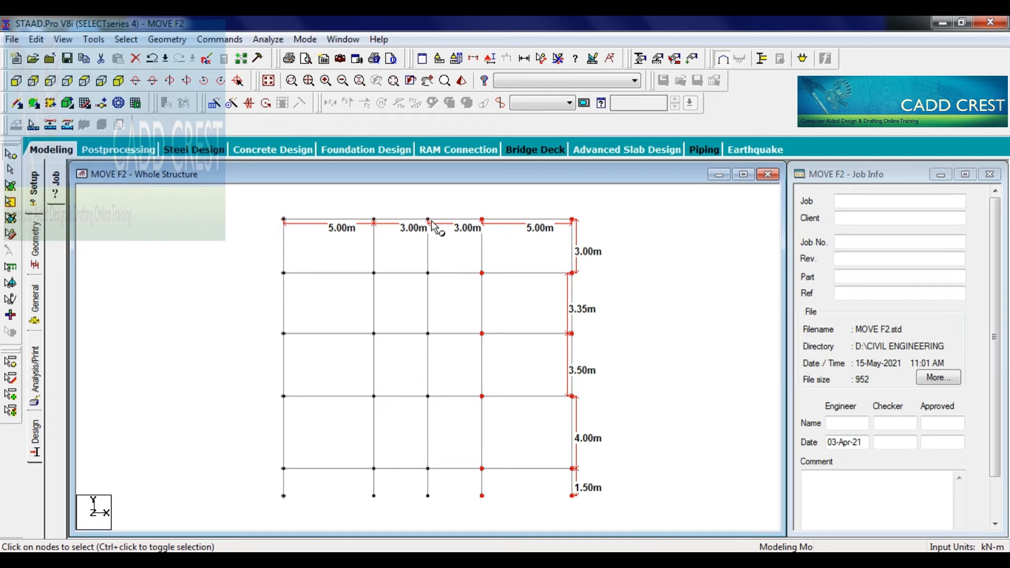
click(475, 213)
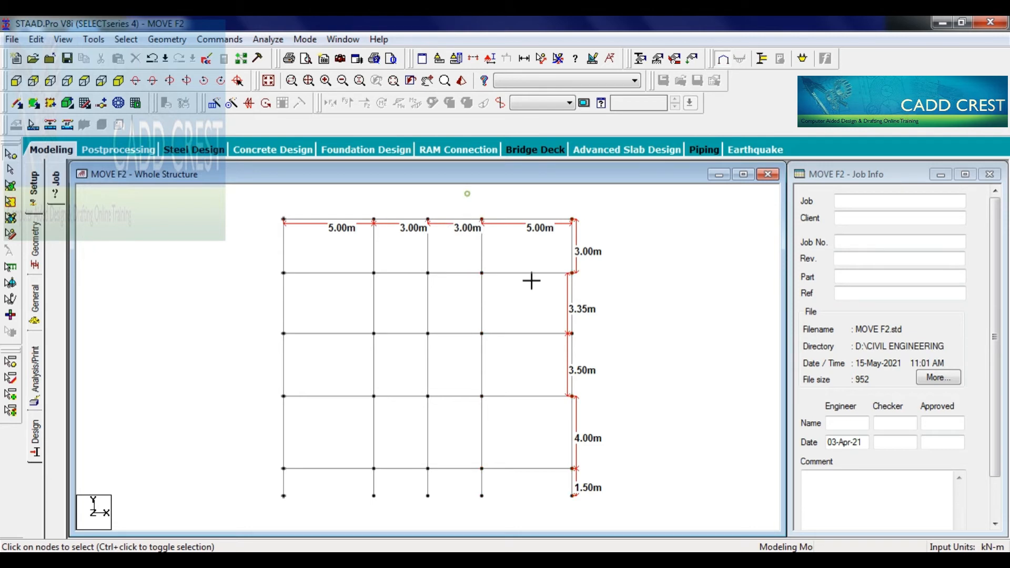
drag(469, 198, 670, 504)
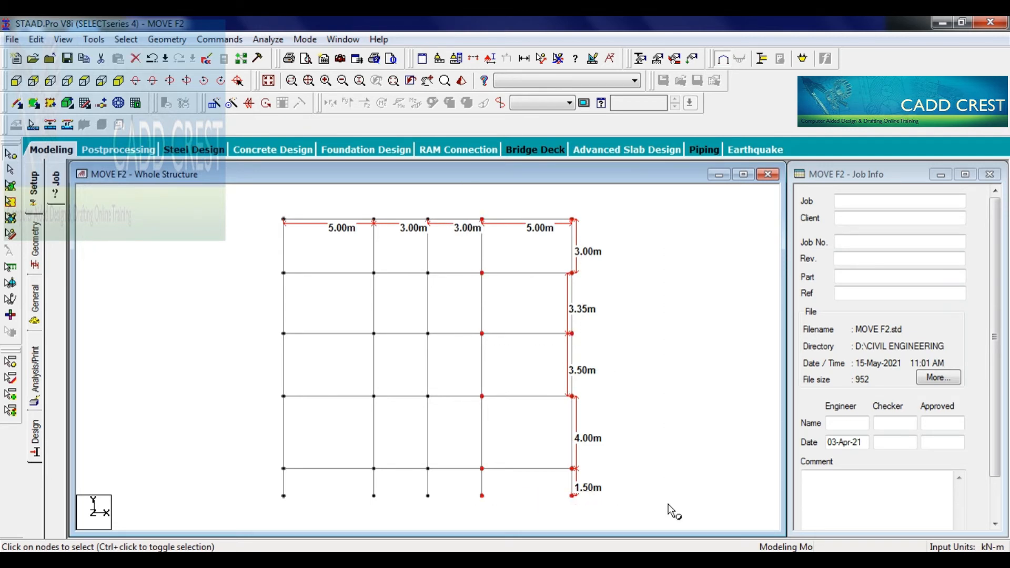
drag(265, 203, 459, 519)
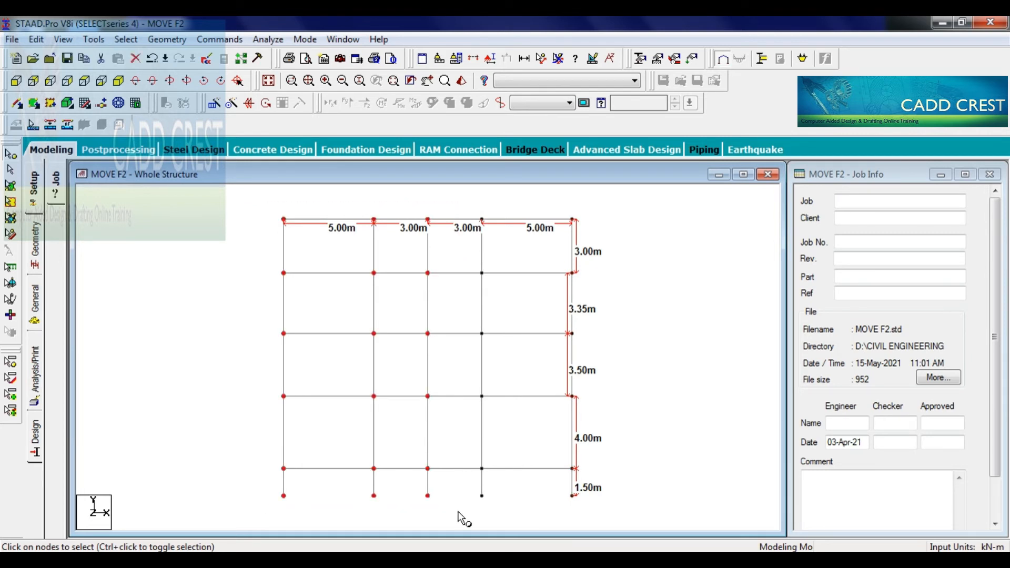
click(458, 309)
- Move the nodes of the frame's two rightmost column lines by 1 m in X, accepting member splitting and the auto save
drag(468, 199, 646, 507)
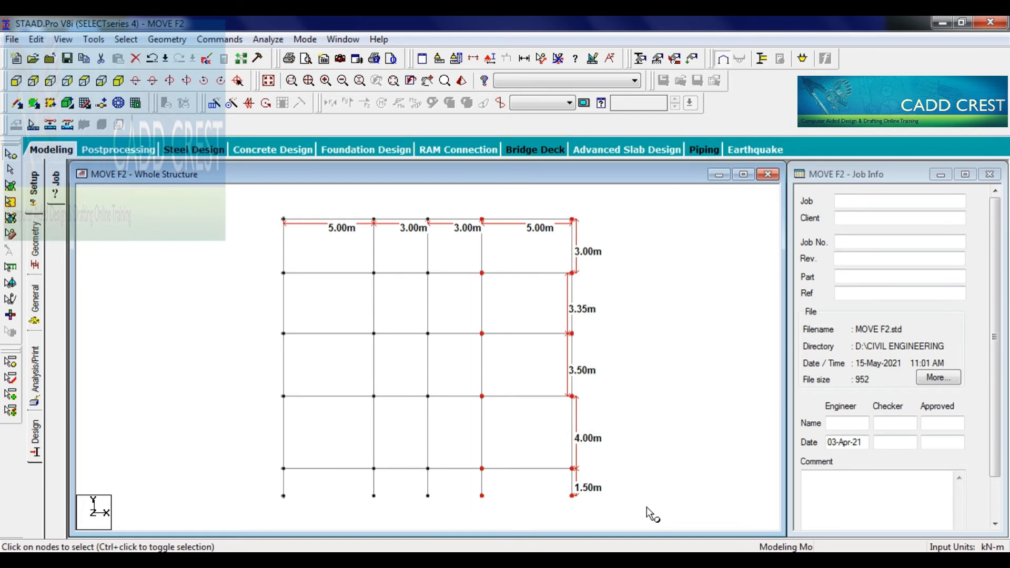
key(F2)
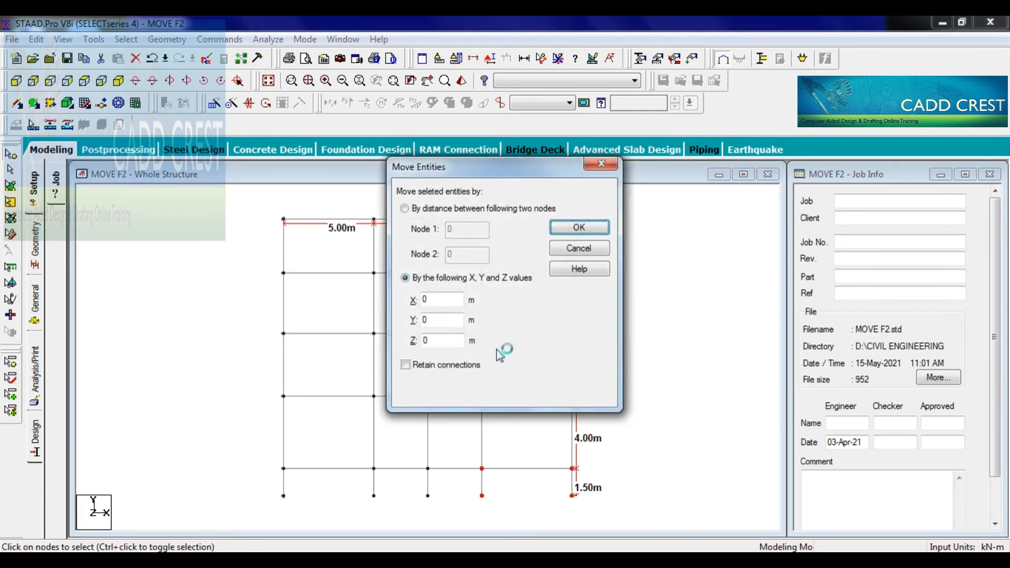
double_click(423, 299)
text(1)
key(Return)
key(Return)
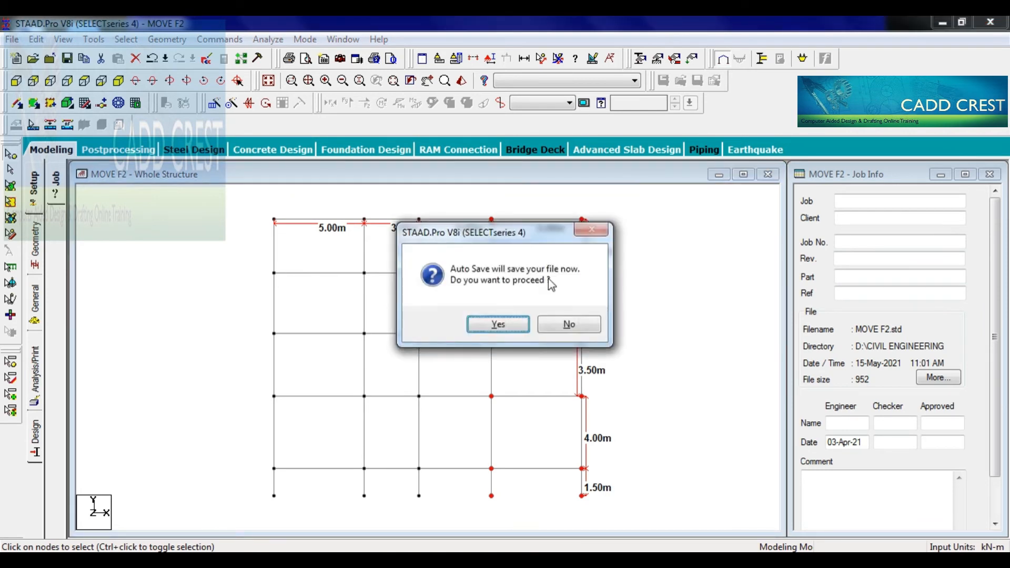
key(Return)
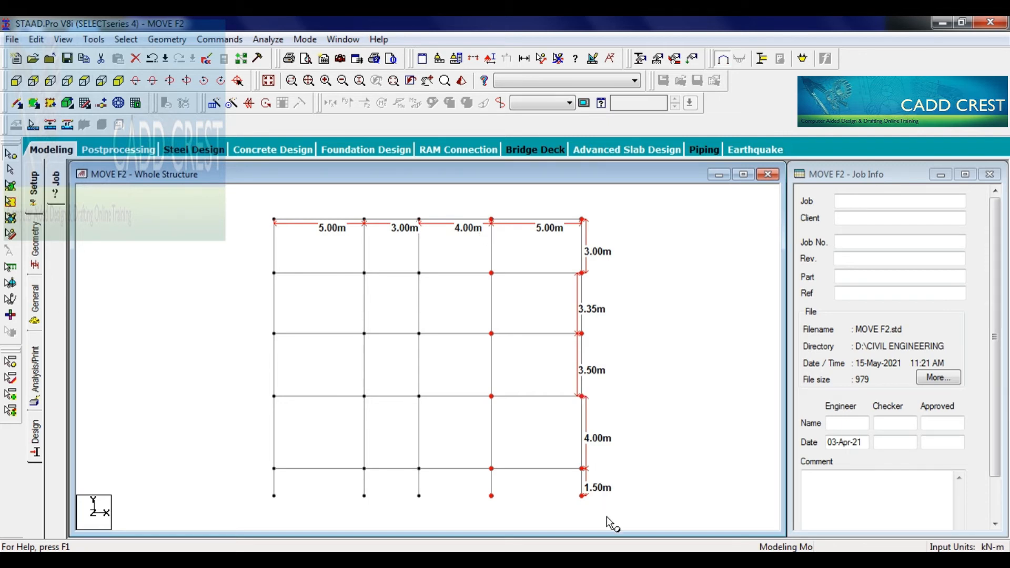
key(F2)
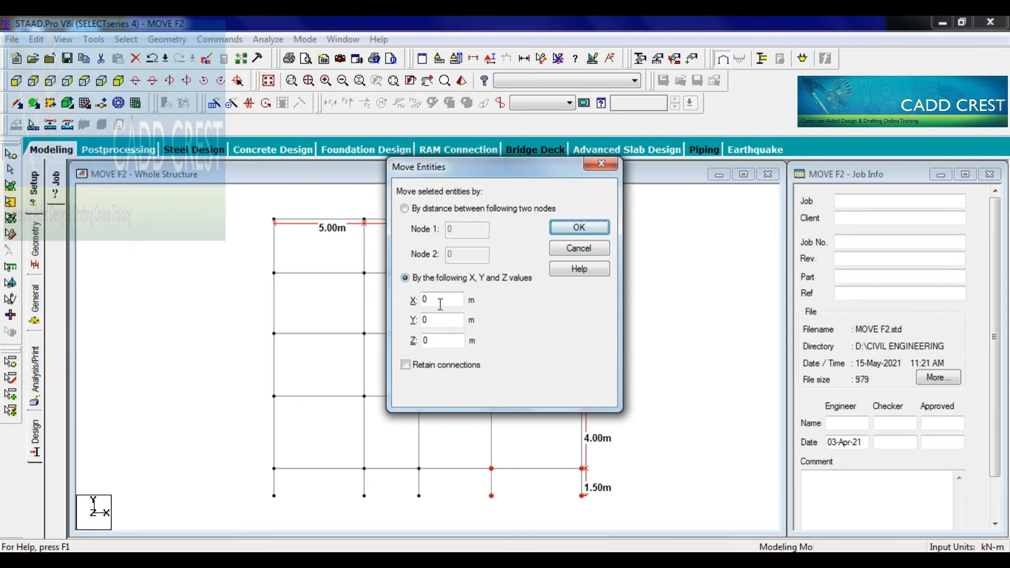
double_click(440, 300)
text(0.5)
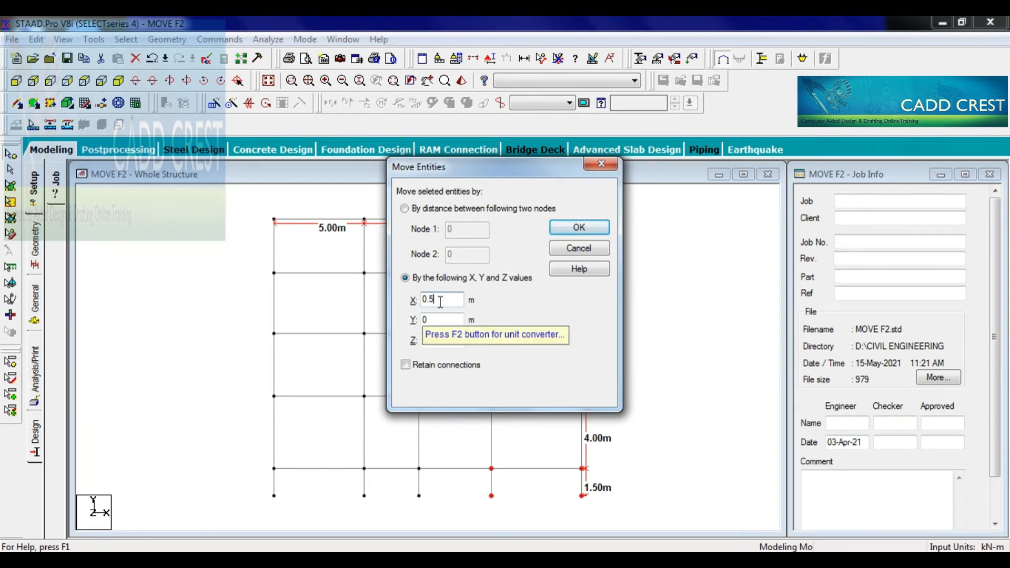
key(Return)
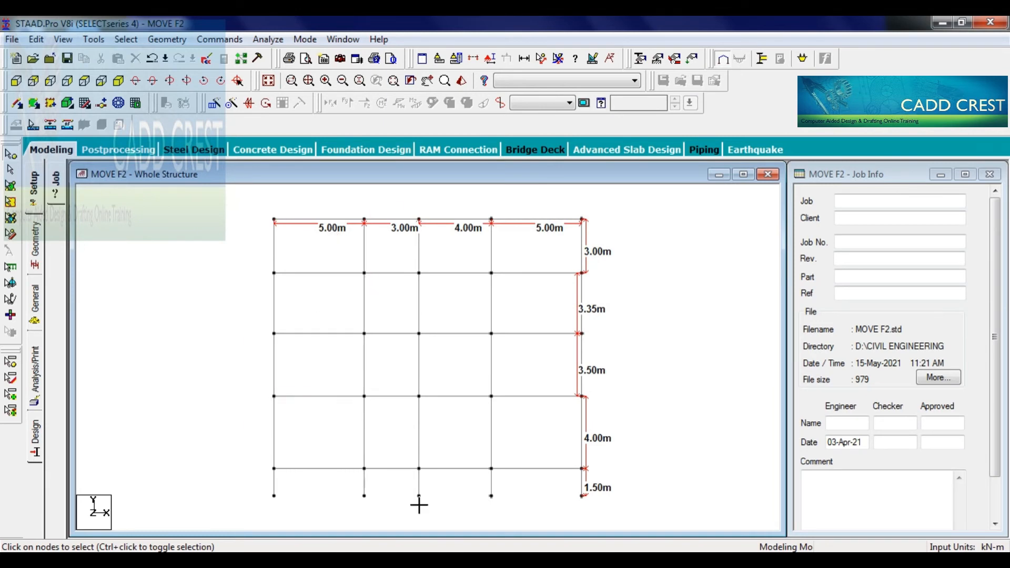
- Move the nodes of the frame's three leftmost column lines by -0.5 m in X, accepting member splitting
drag(419, 505, 430, 516)
key(F2)
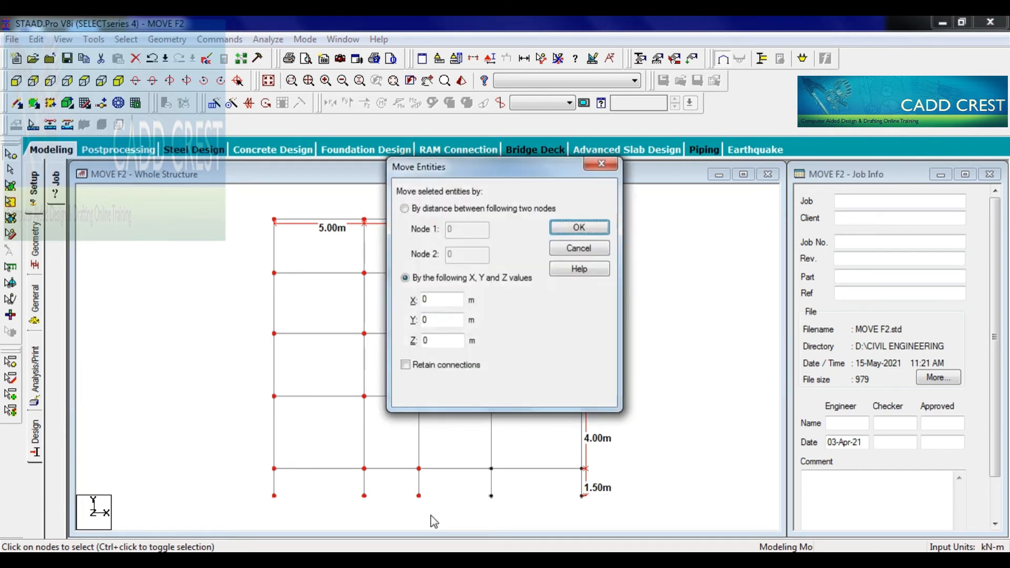
drag(435, 300, 395, 301)
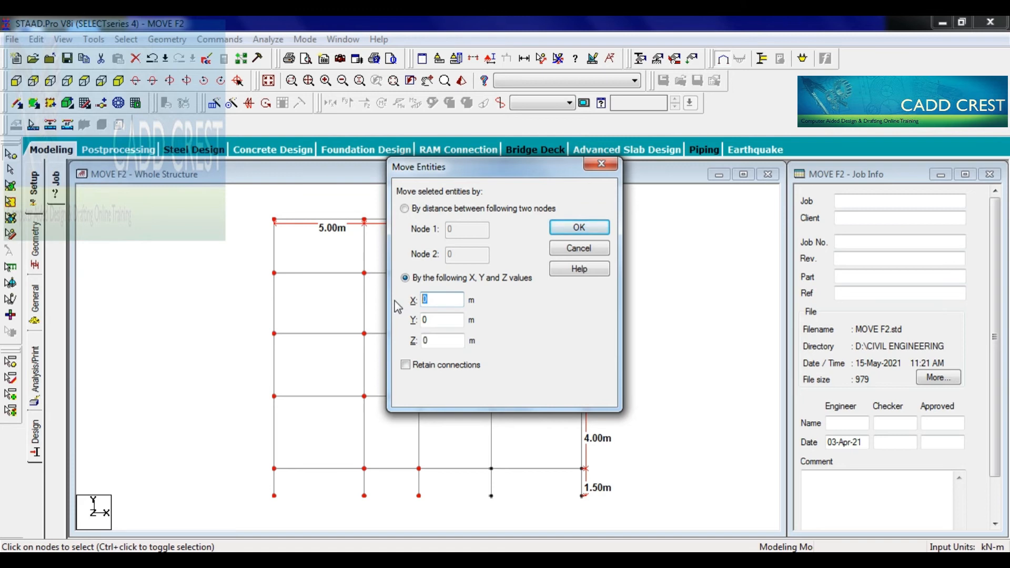
text(-0.5)
key(Return)
key(Return)
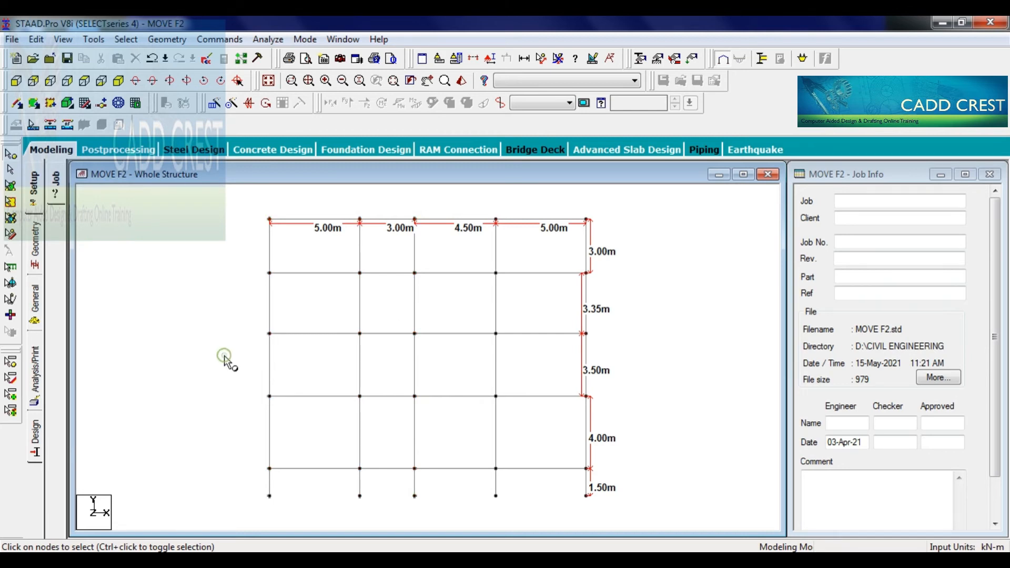
- Select all nodes of the 2D frame
key(F2)
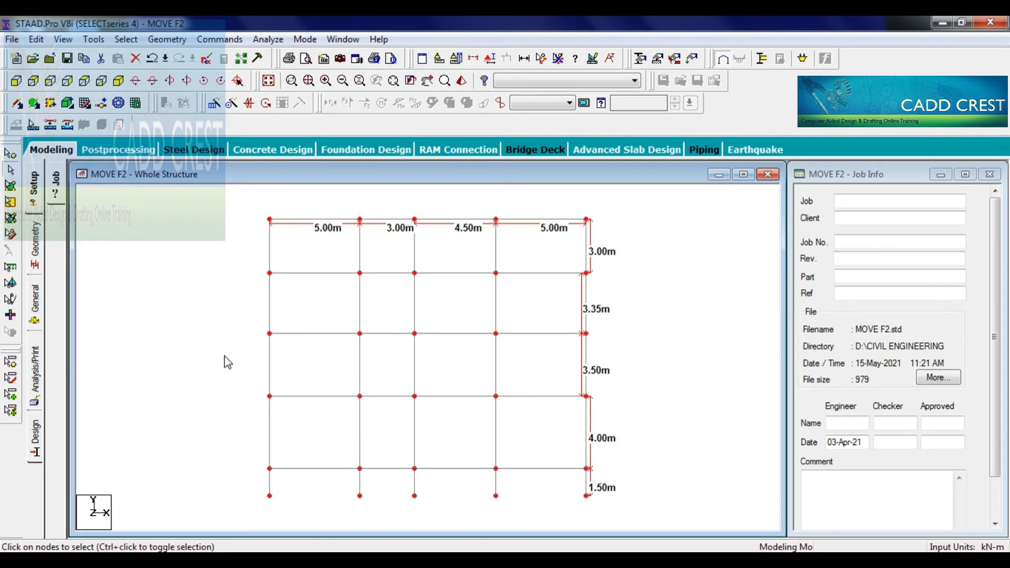
click(224, 355)
key(ctrl+a)
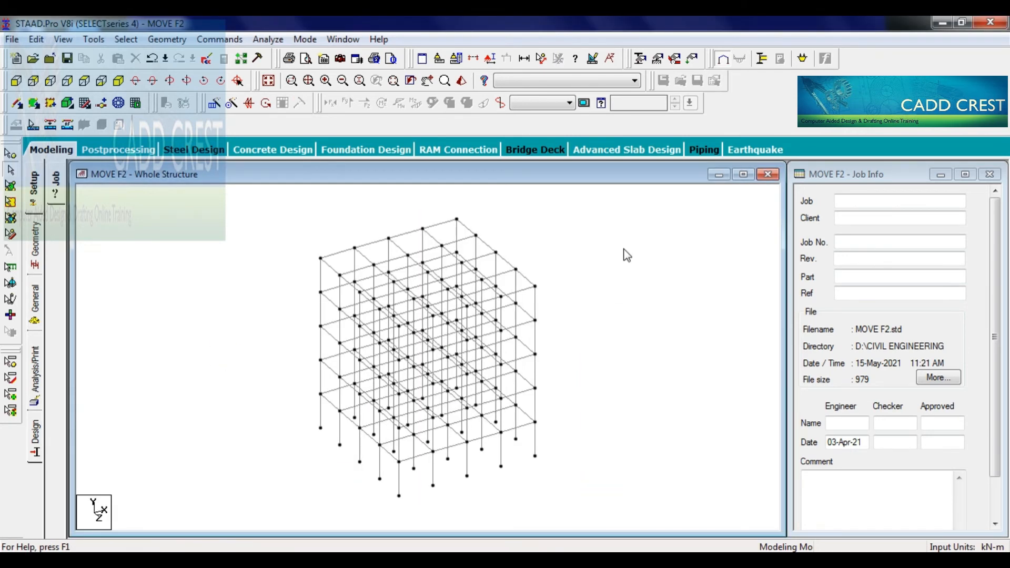
- Display member dimensions on the whole 3D frame and examine the bay spacing in the plan, front and isometric views
click(624, 249)
click(524, 58)
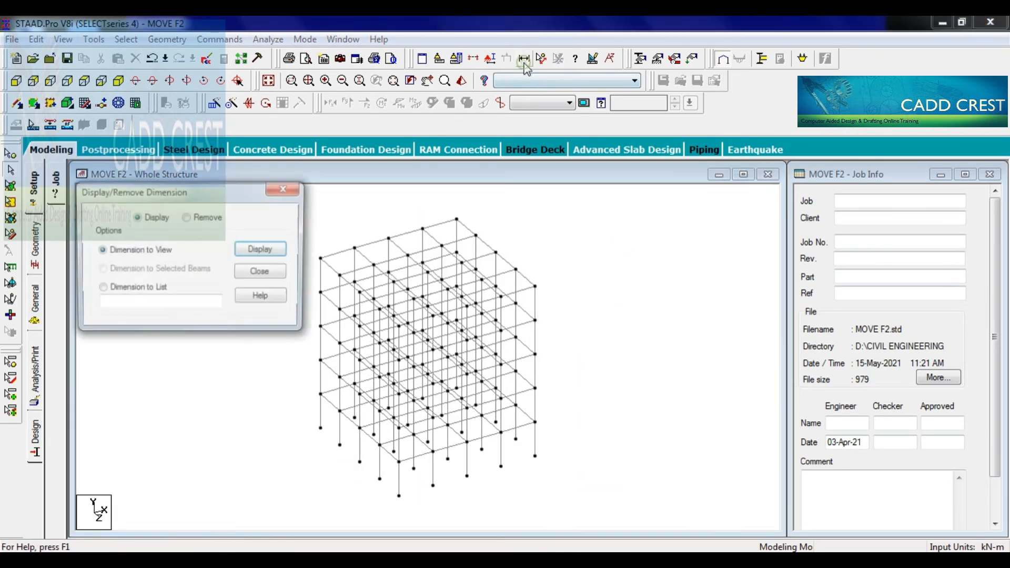
click(270, 254)
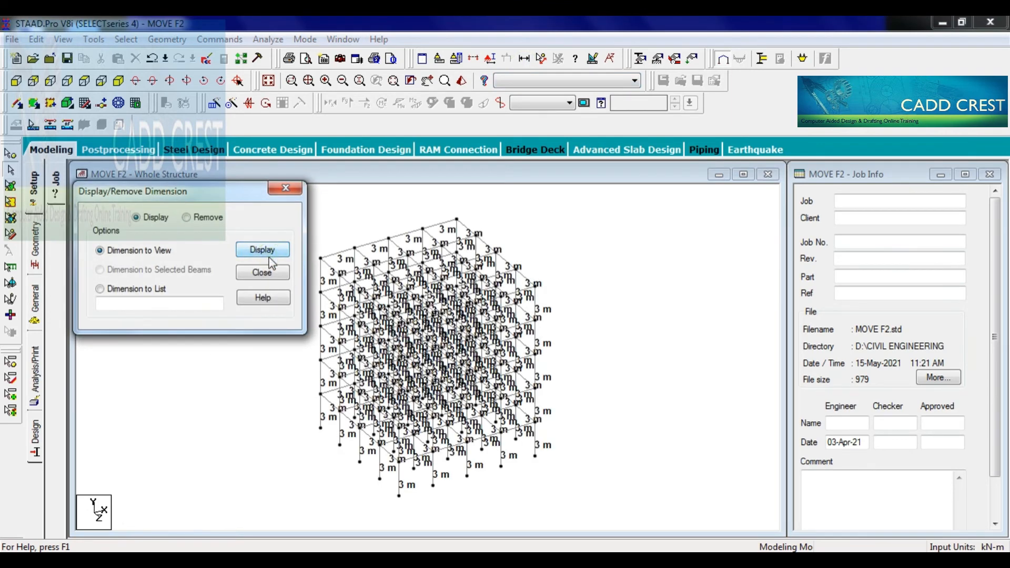
click(263, 272)
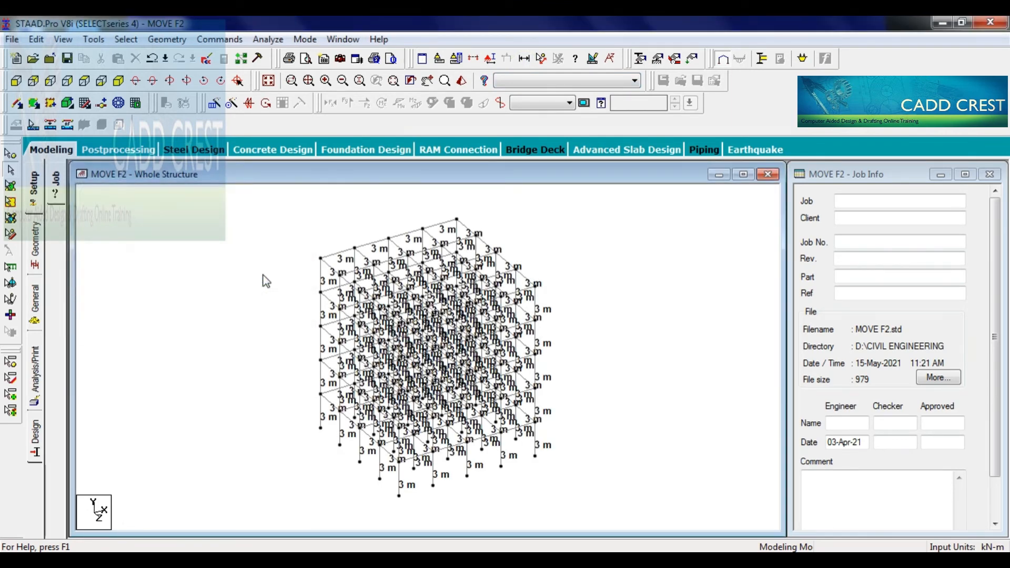
click(86, 81)
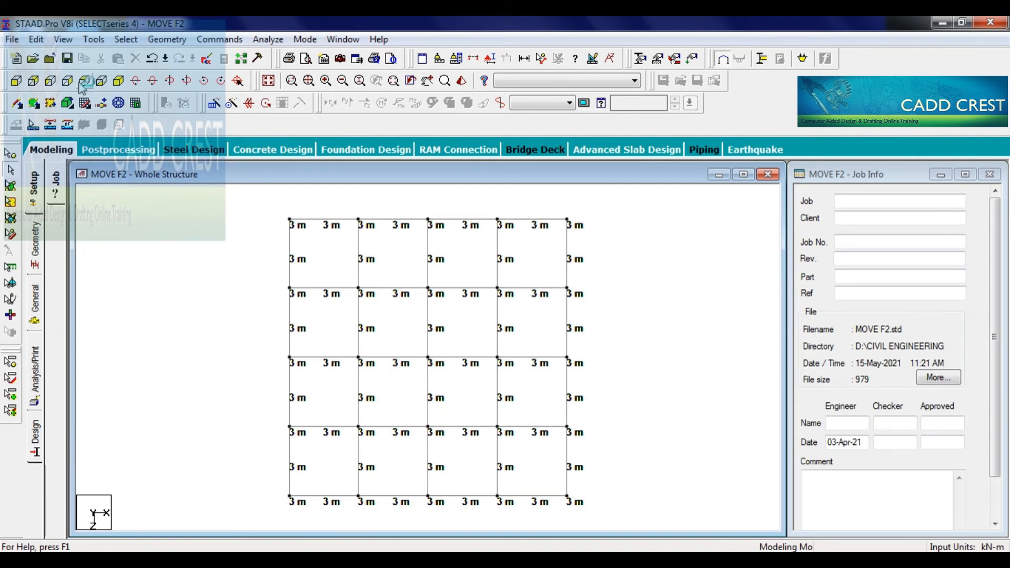
click(16, 81)
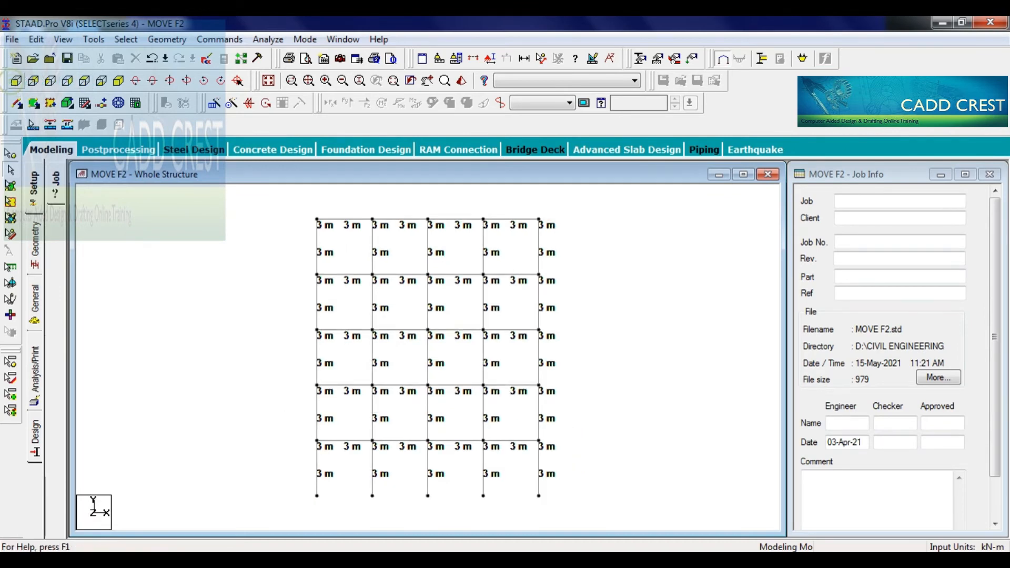
click(119, 81)
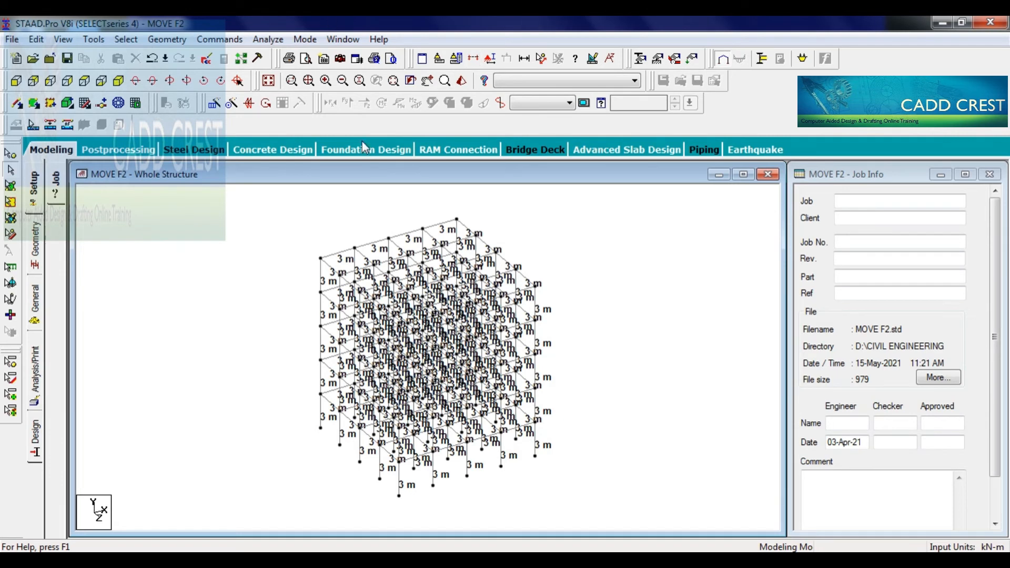
click(95, 86)
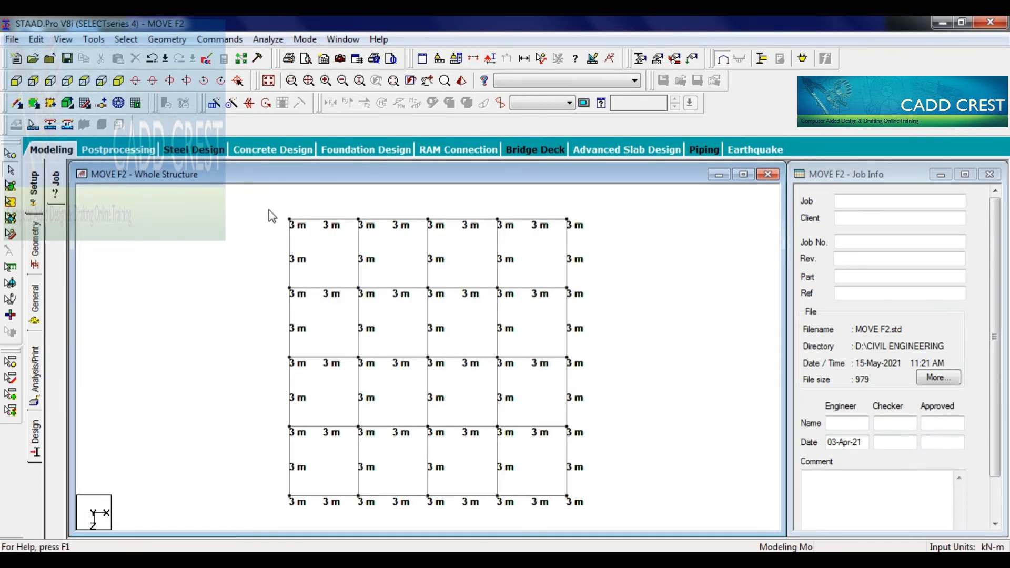
drag(269, 209, 655, 213)
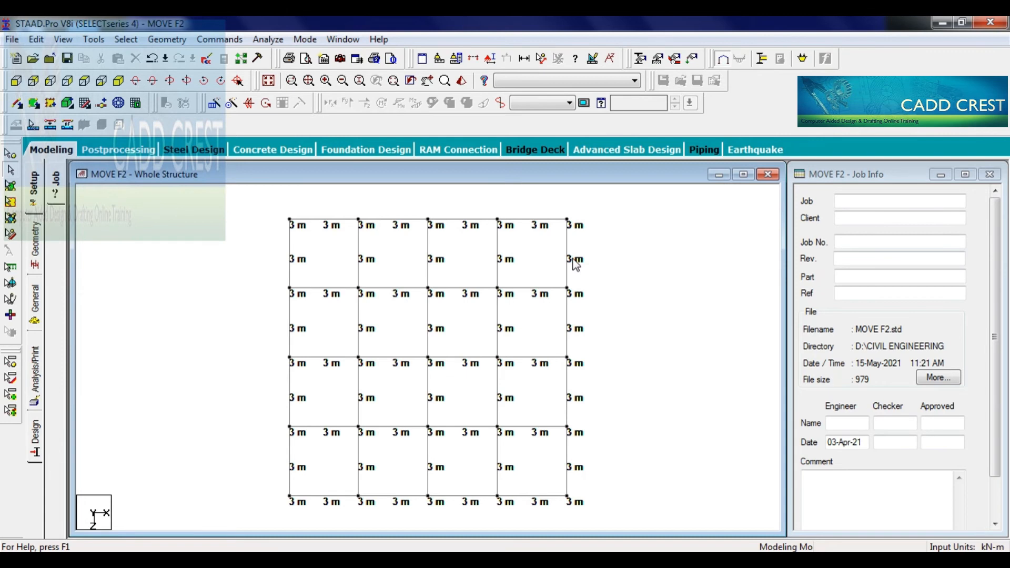
click(269, 81)
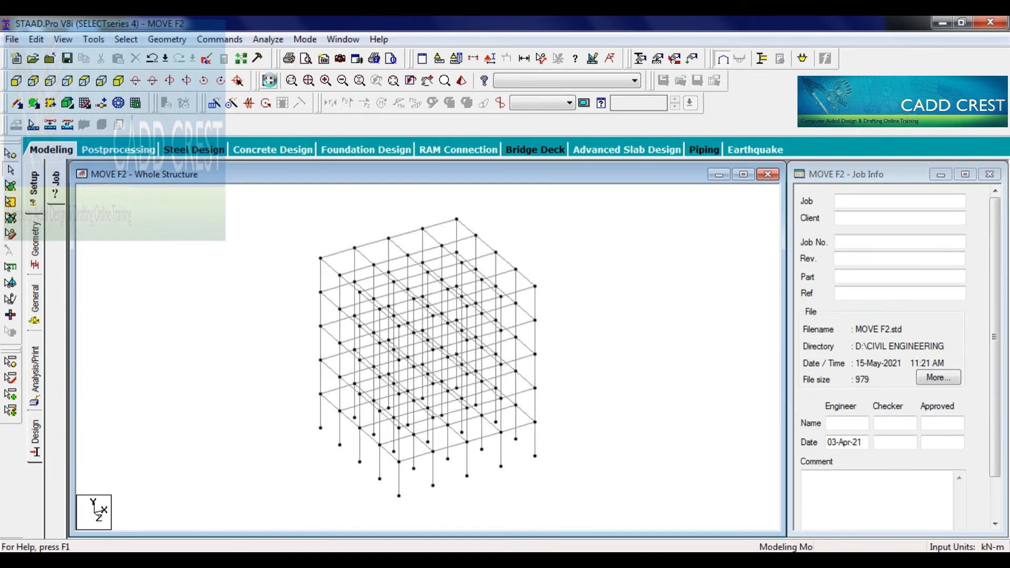
- Move the nodes of the uppermost grid line in the plan view by -1 m in Z, accepting member splitting
click(87, 85)
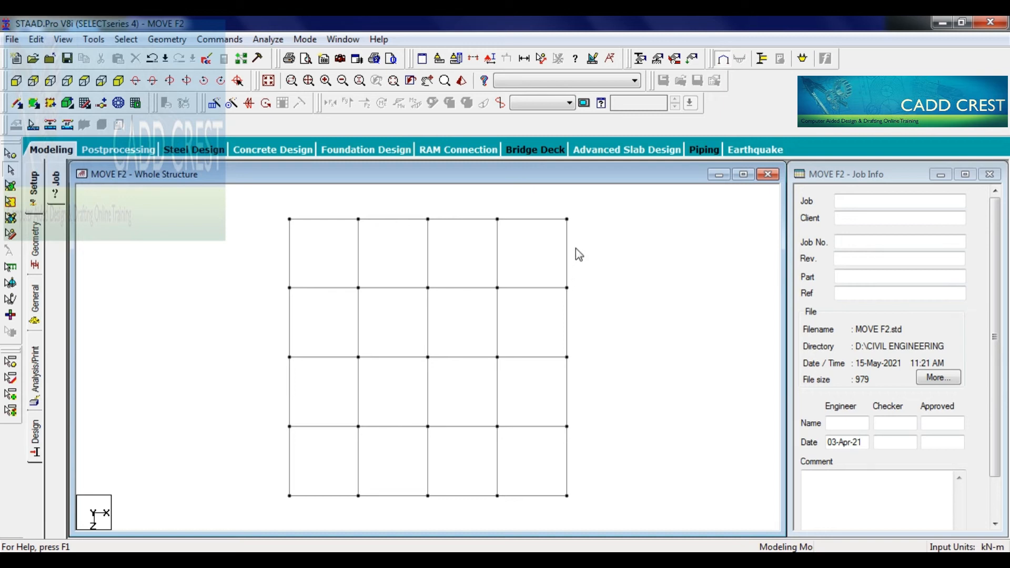
click(11, 153)
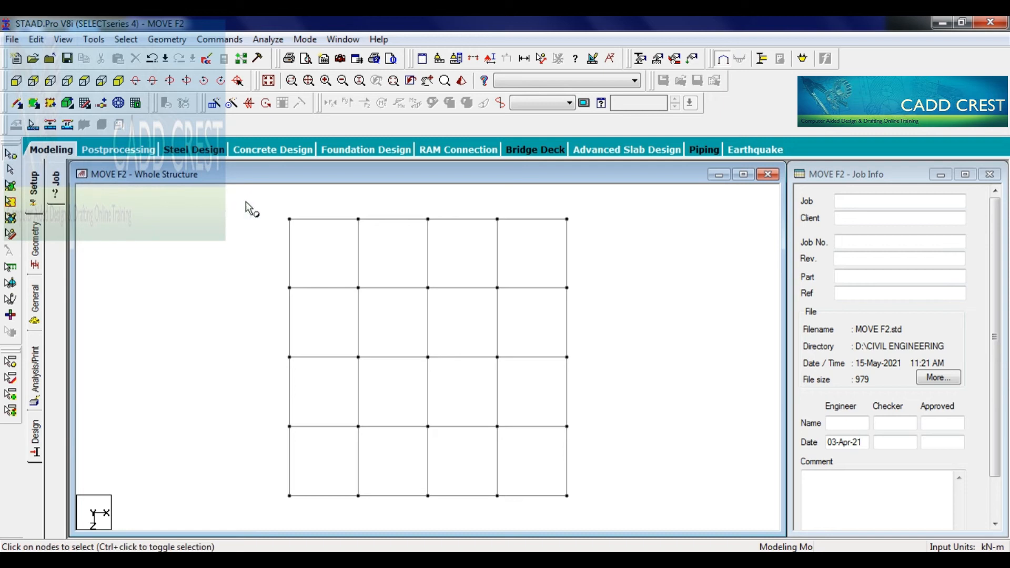
drag(267, 199, 594, 224)
key(F2)
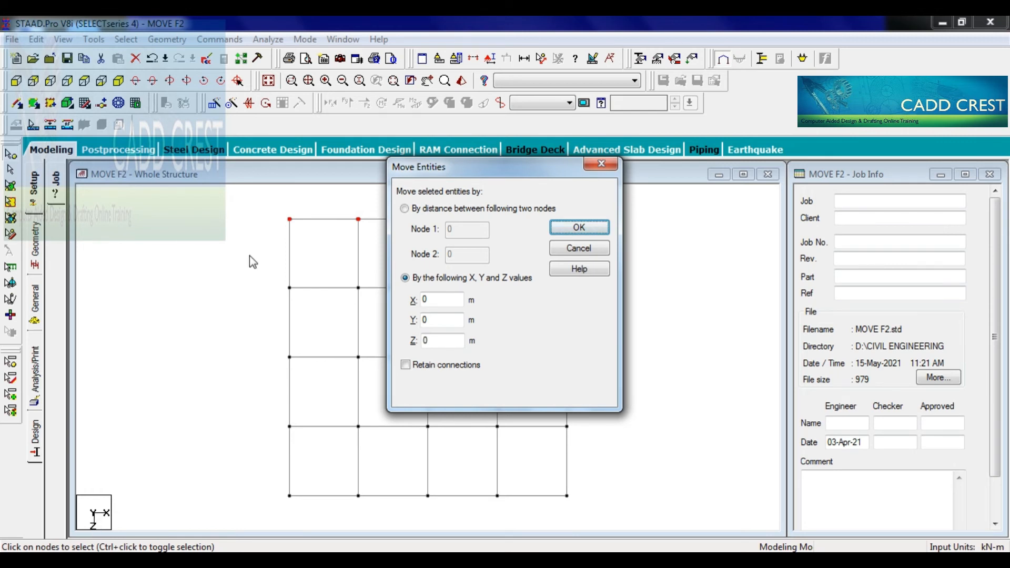
double_click(429, 340)
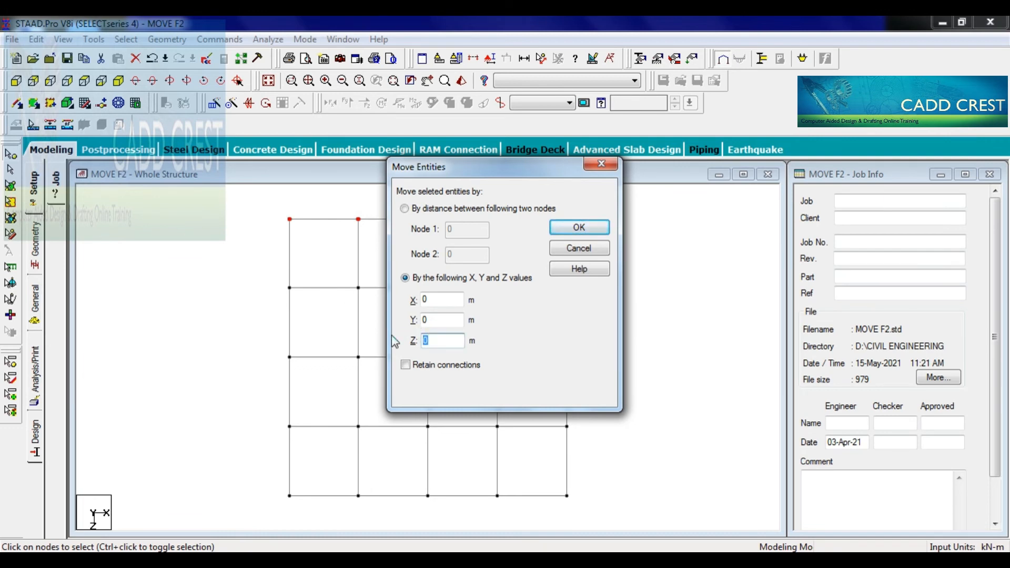
text(1)
click(578, 226)
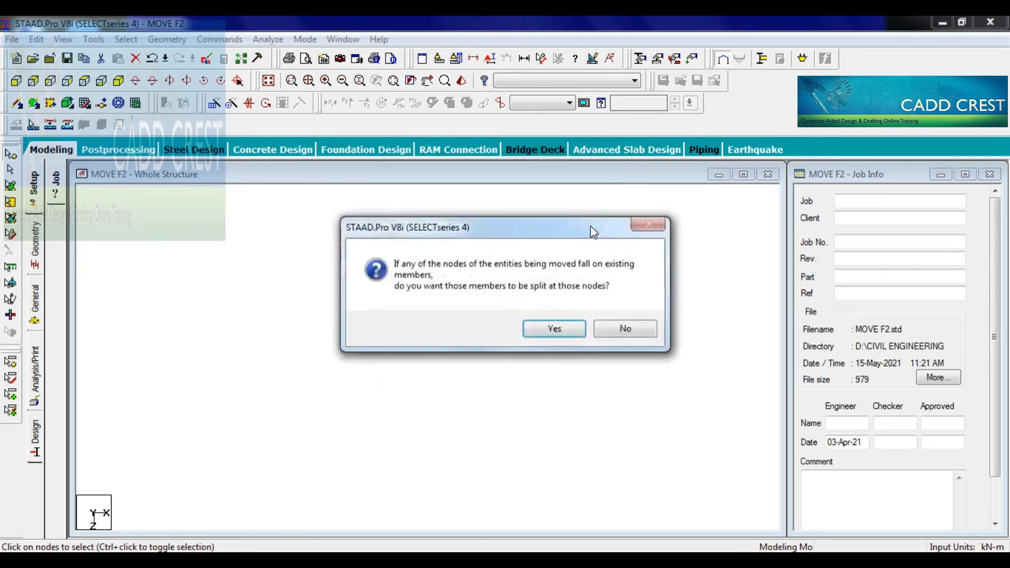
click(557, 327)
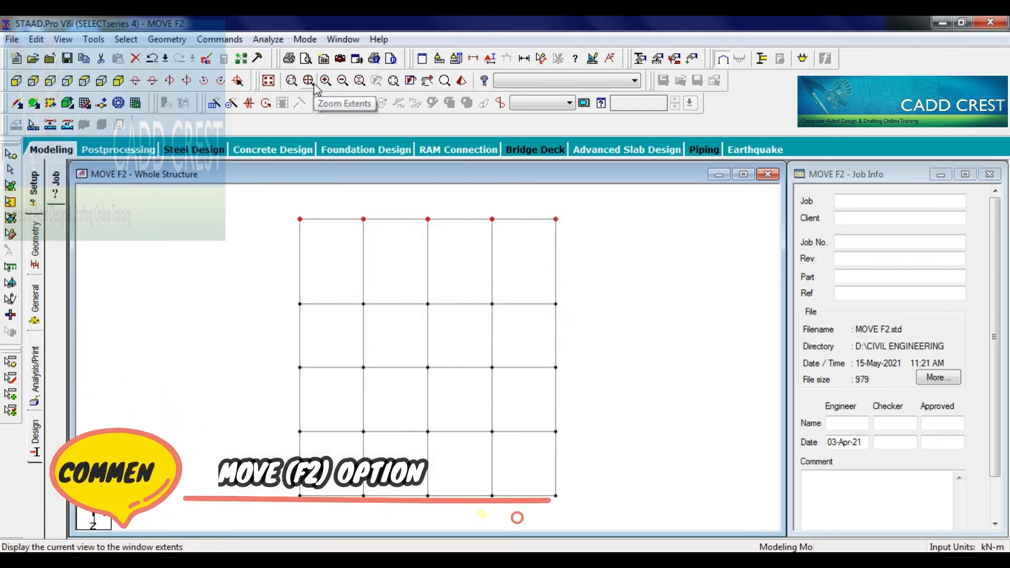
- Measure the roof-level distance between the rear corner node and the adjacent node along Z, and show it in the side view
click(314, 87)
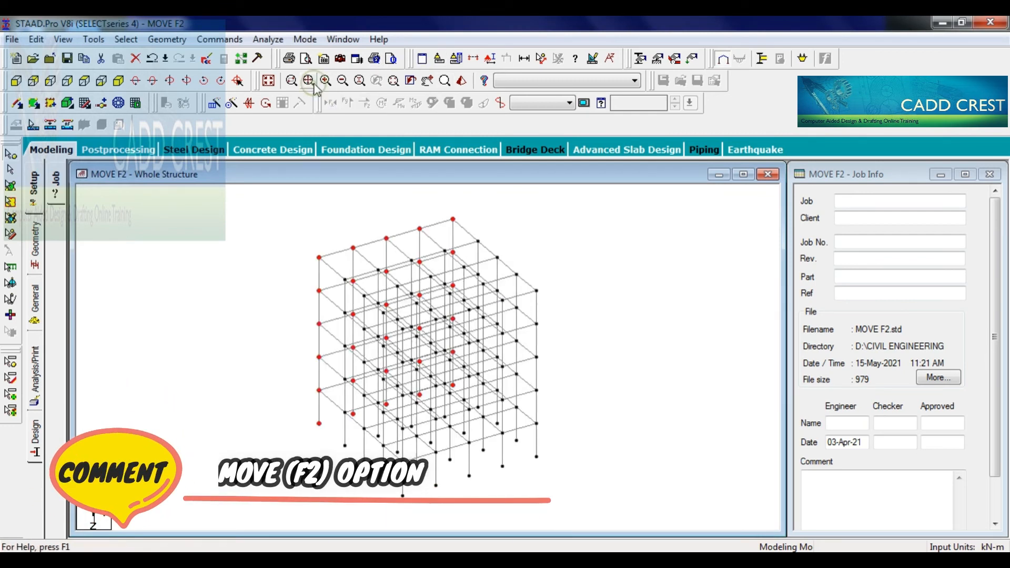
click(542, 59)
click(453, 219)
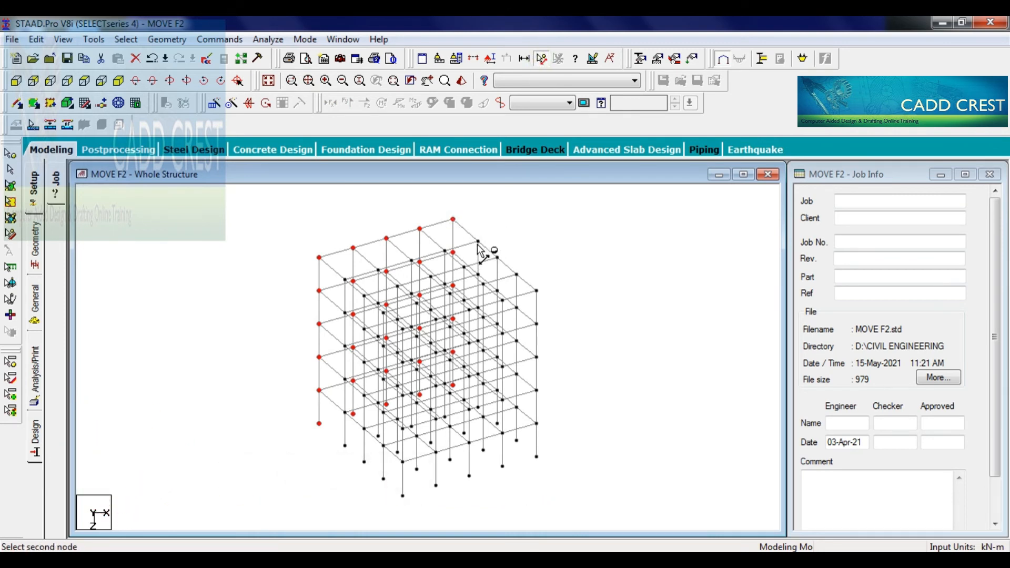
click(478, 243)
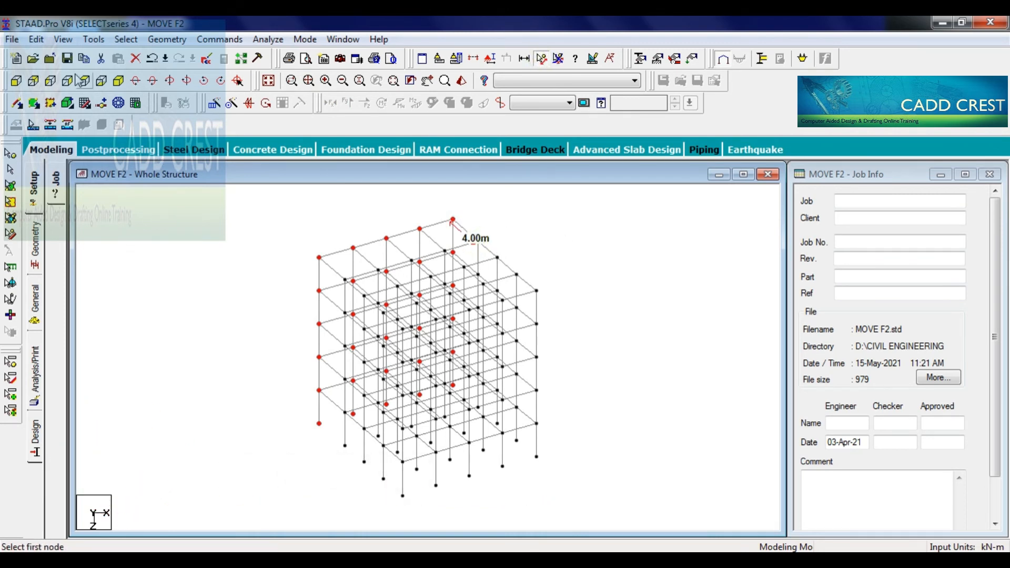
click(50, 80)
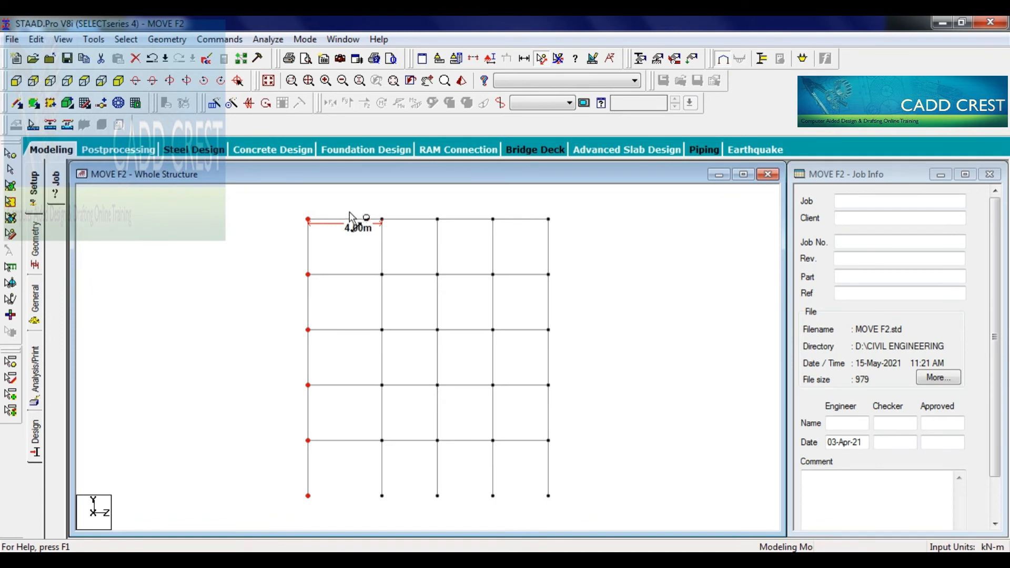
- Move all roof-level nodes of the 3D frame up by 1 m in Y, accepting member splitting
click(102, 81)
click(118, 80)
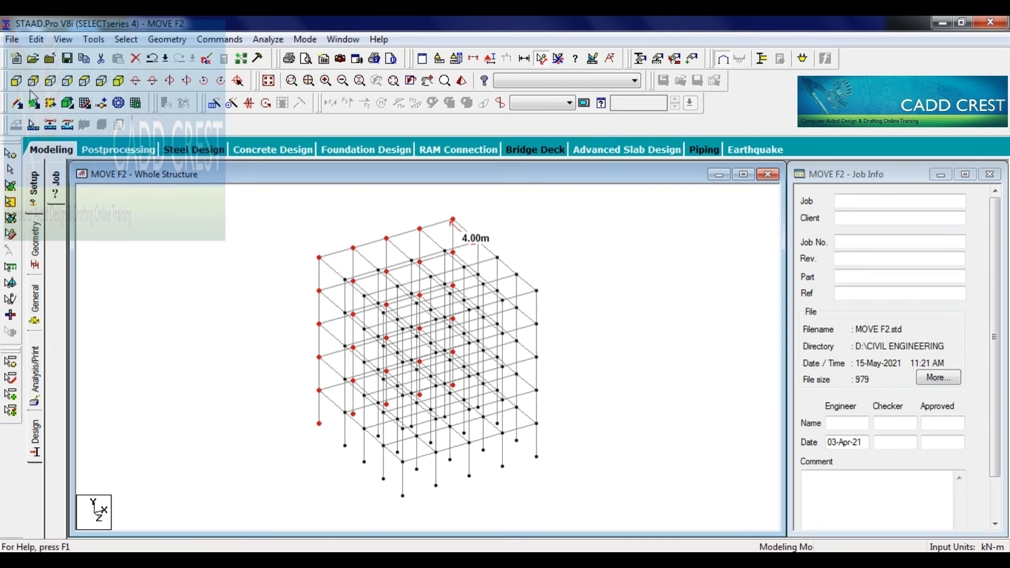
click(16, 81)
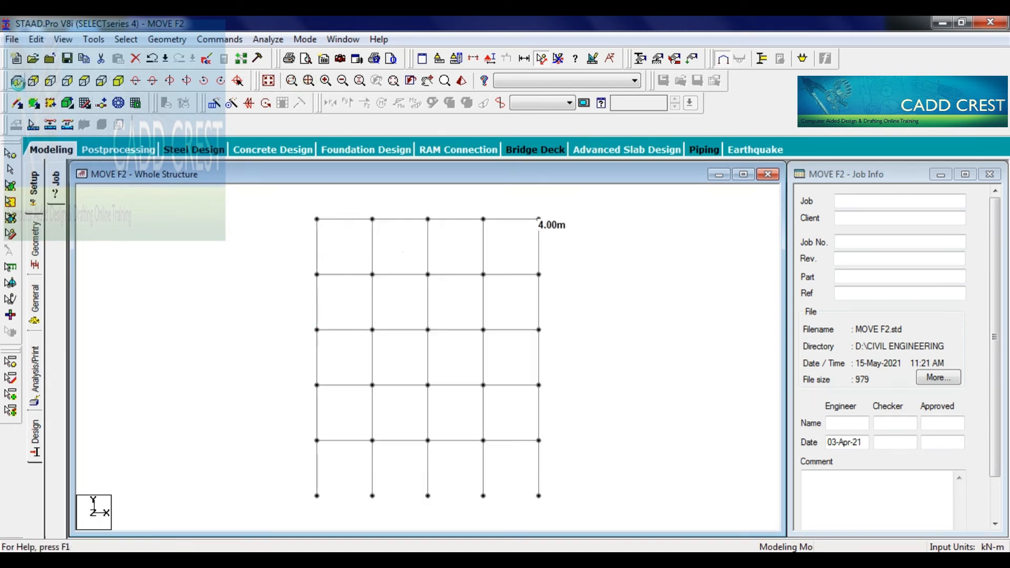
click(228, 248)
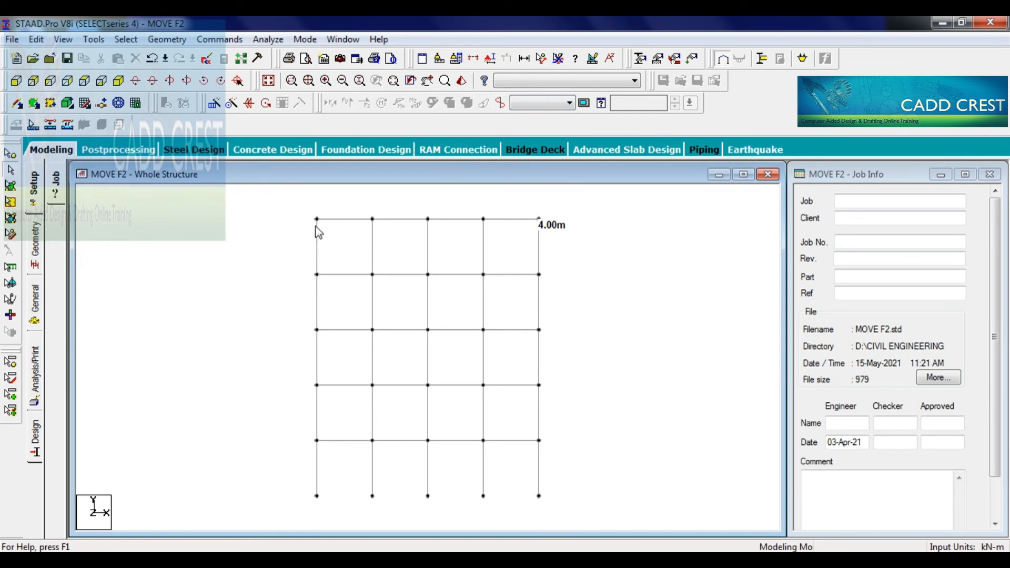
click(11, 153)
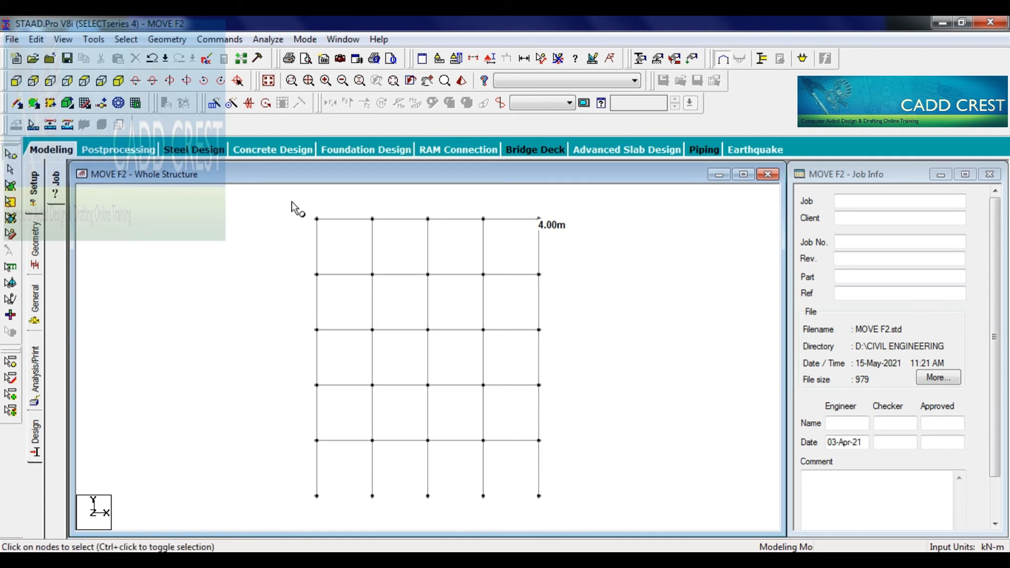
drag(287, 195, 583, 235)
key(F2)
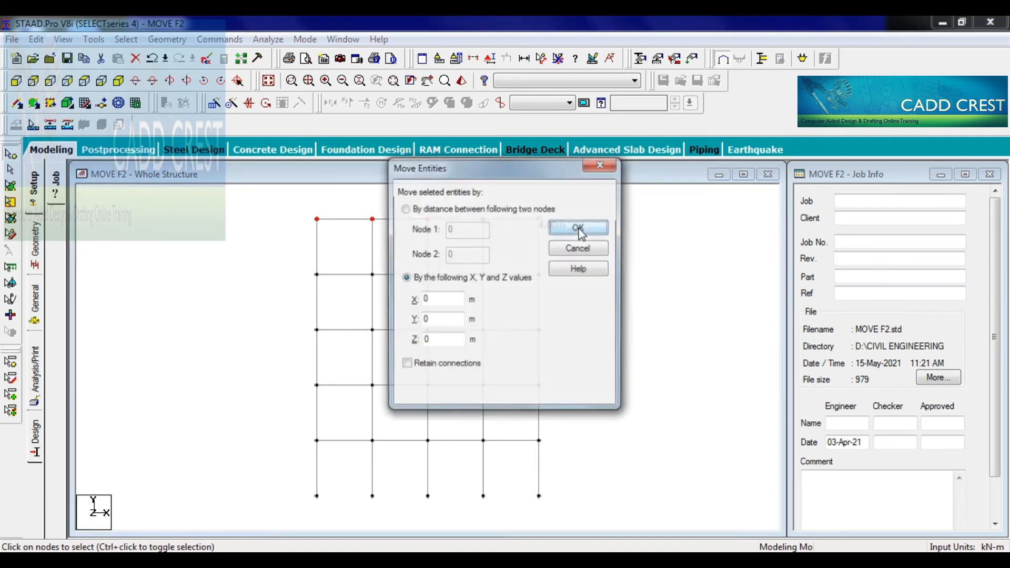
drag(492, 163, 657, 163)
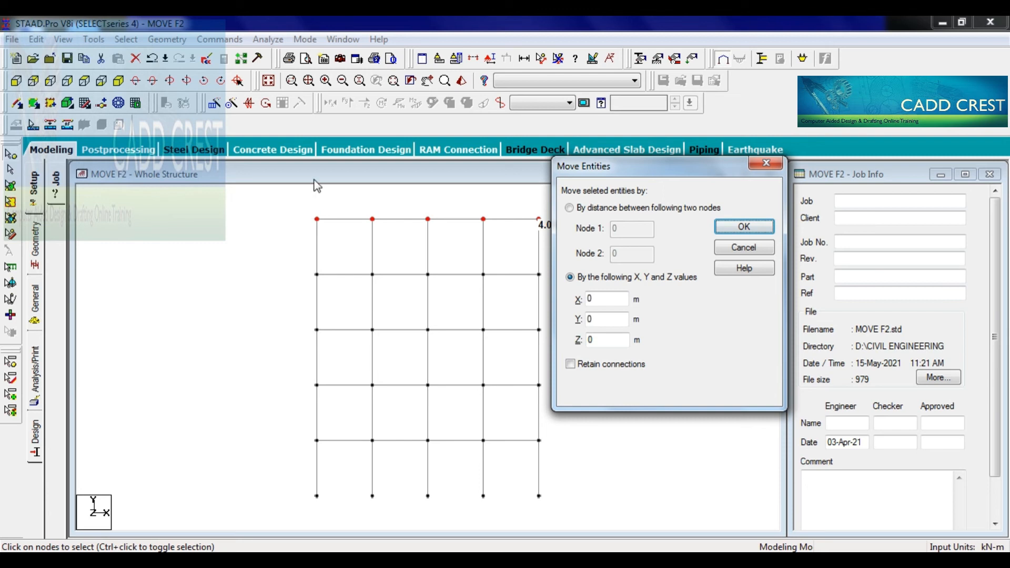
double_click(602, 320)
text(1)
click(729, 228)
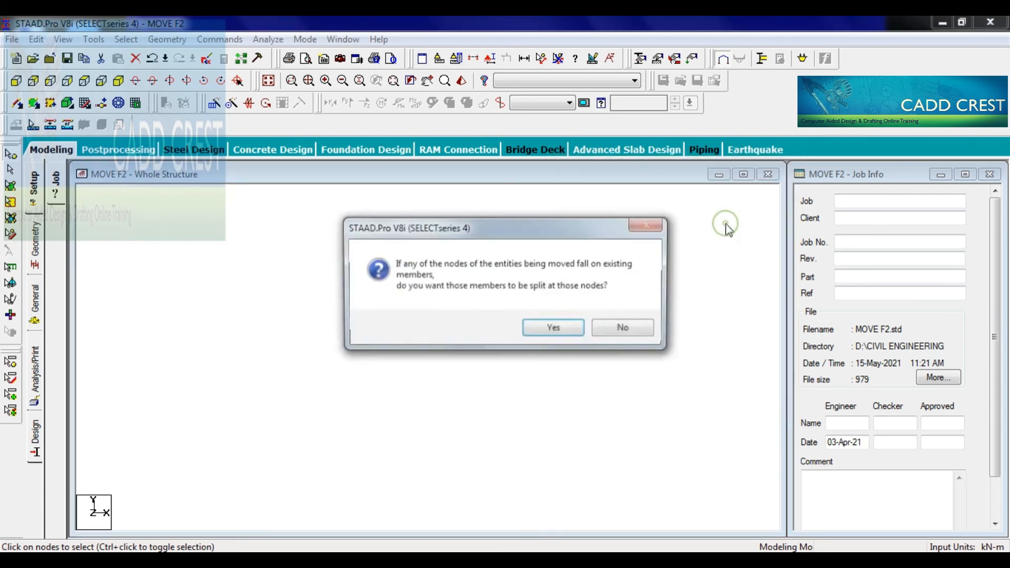
click(555, 328)
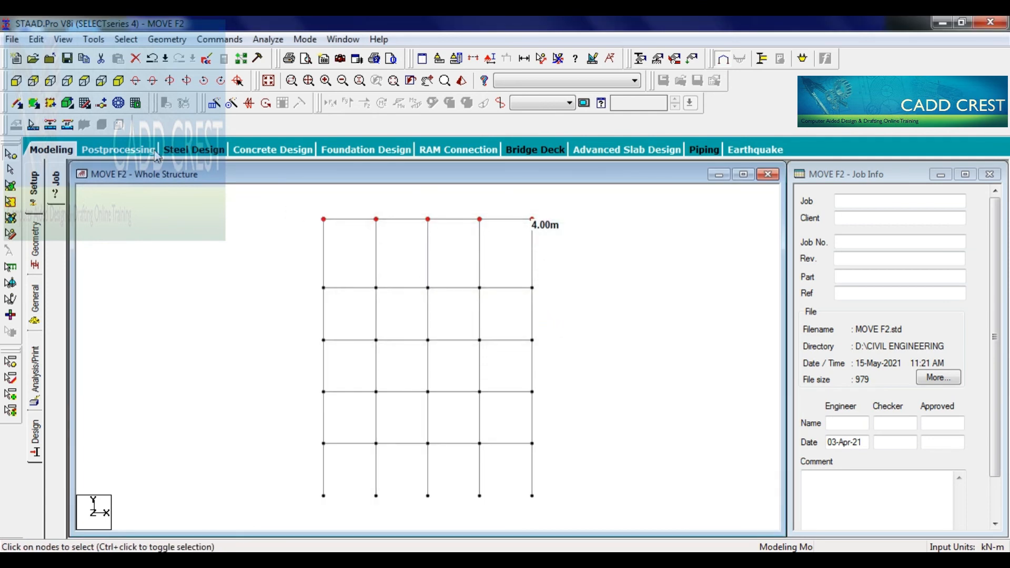
- Measure the top storey's column height at the rear corner of the frame in the isometric view
click(133, 103)
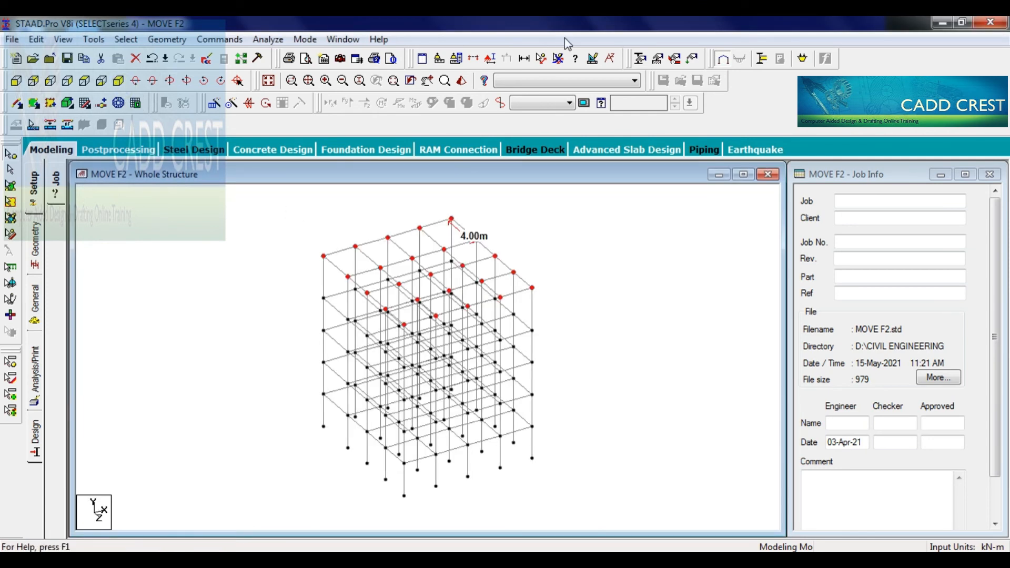
click(539, 59)
click(323, 256)
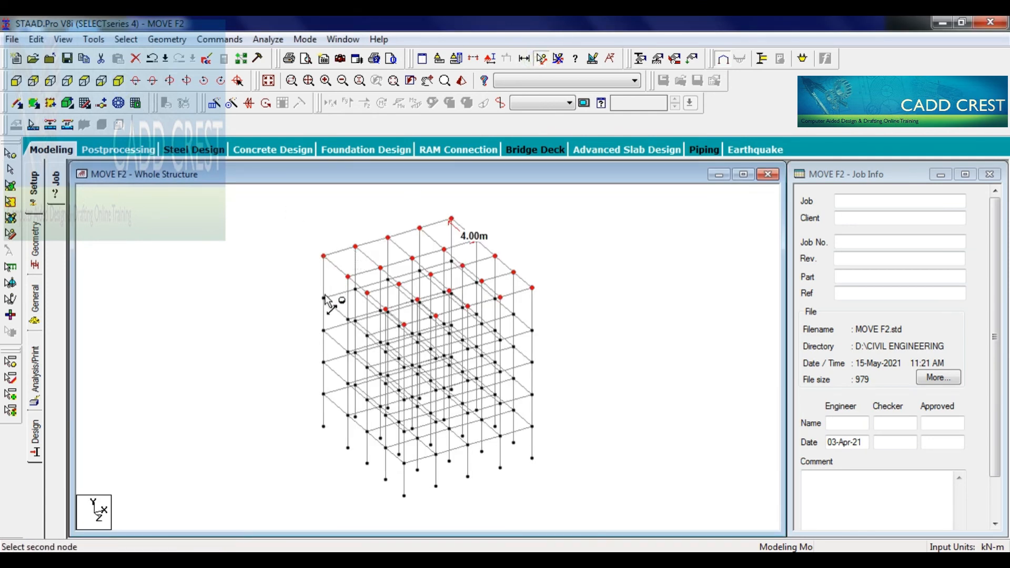
click(324, 297)
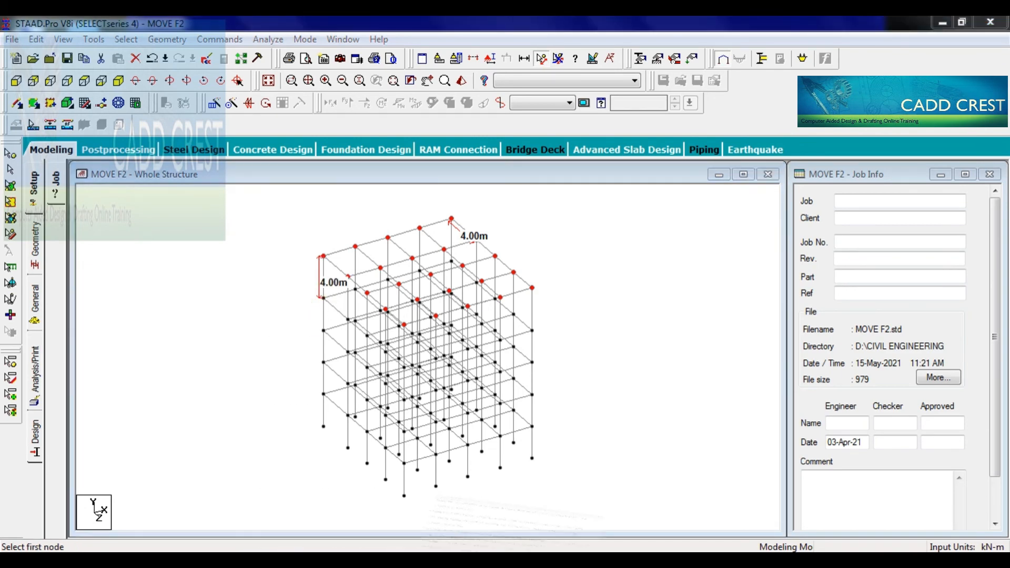
- Remove the displayed node-to-node dimensions and clear the node selection
key(alt+Tab)
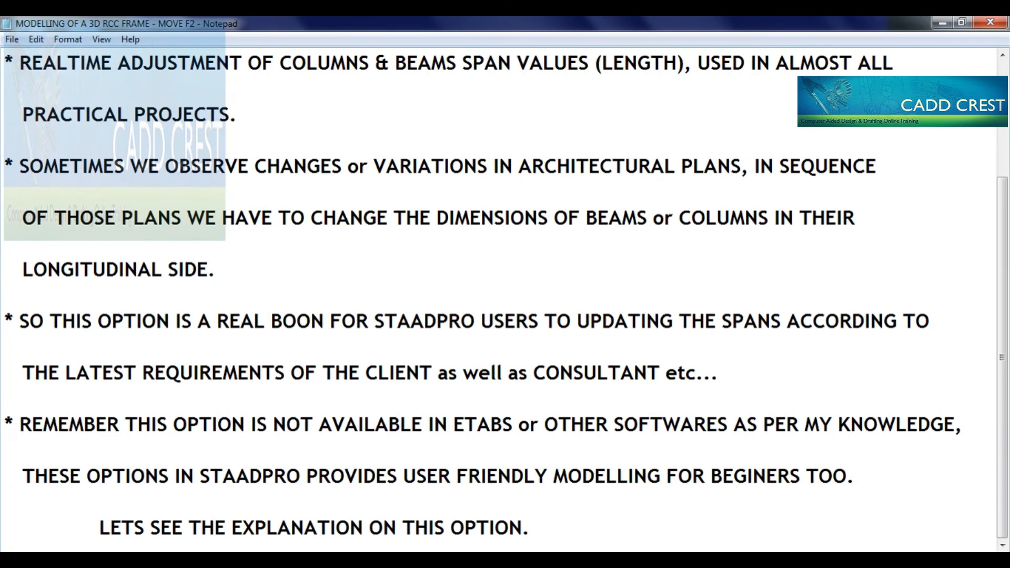
key(alt+Tab)
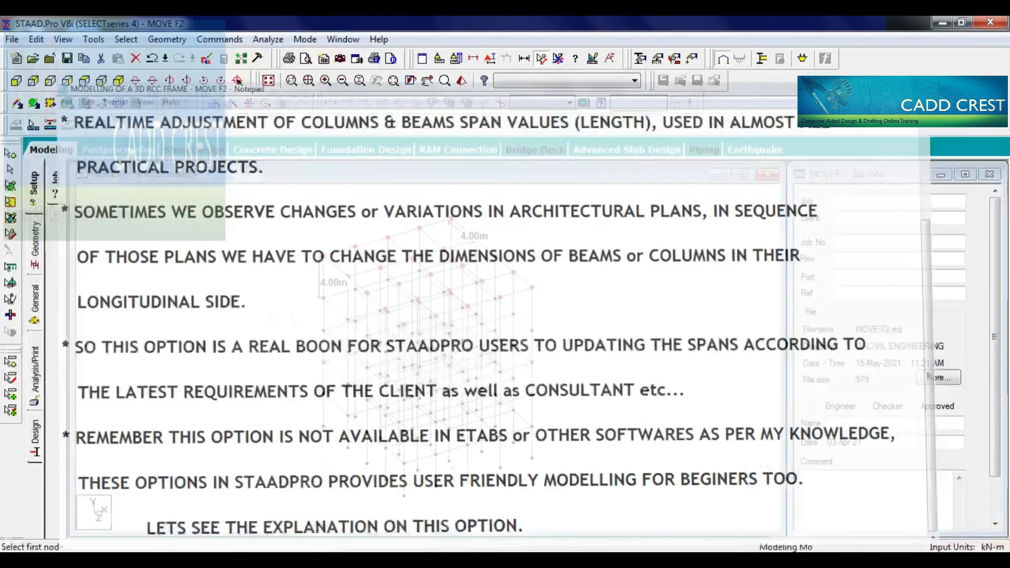
click(558, 58)
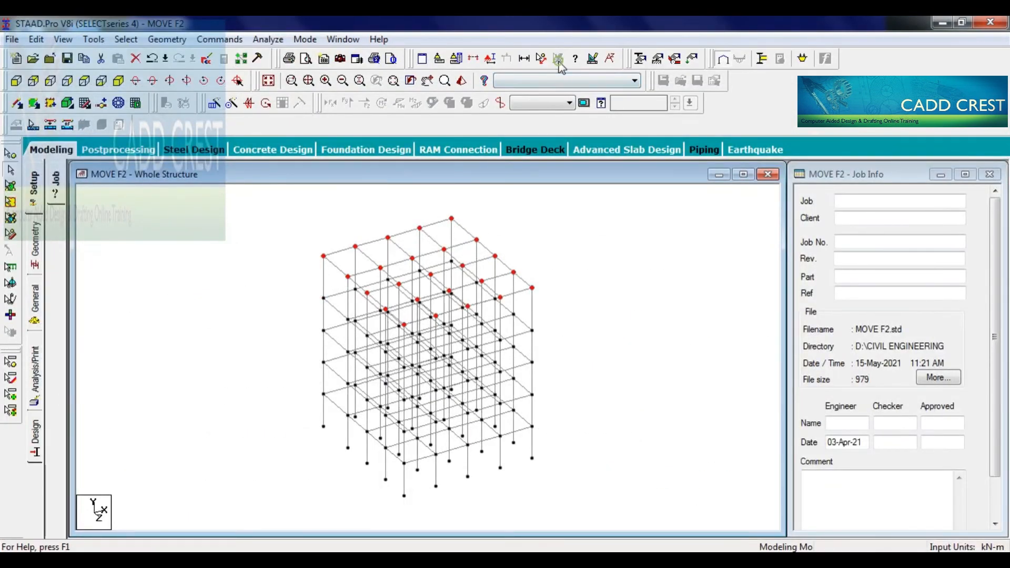
click(617, 311)
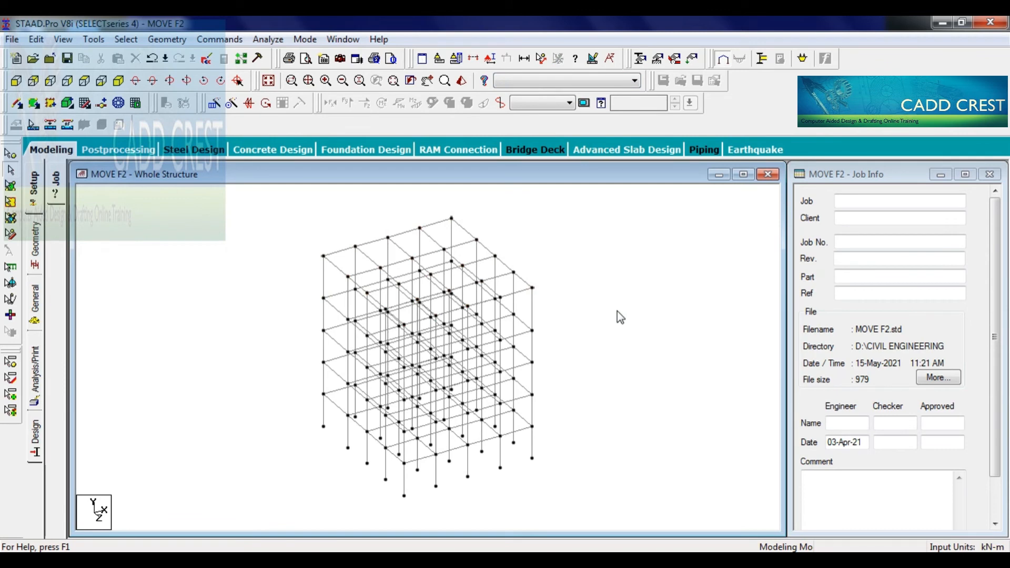
- Isolate the third storey's columns and the beams above them in a new view, examine it in 3D, and restore the whole structure
click(83, 81)
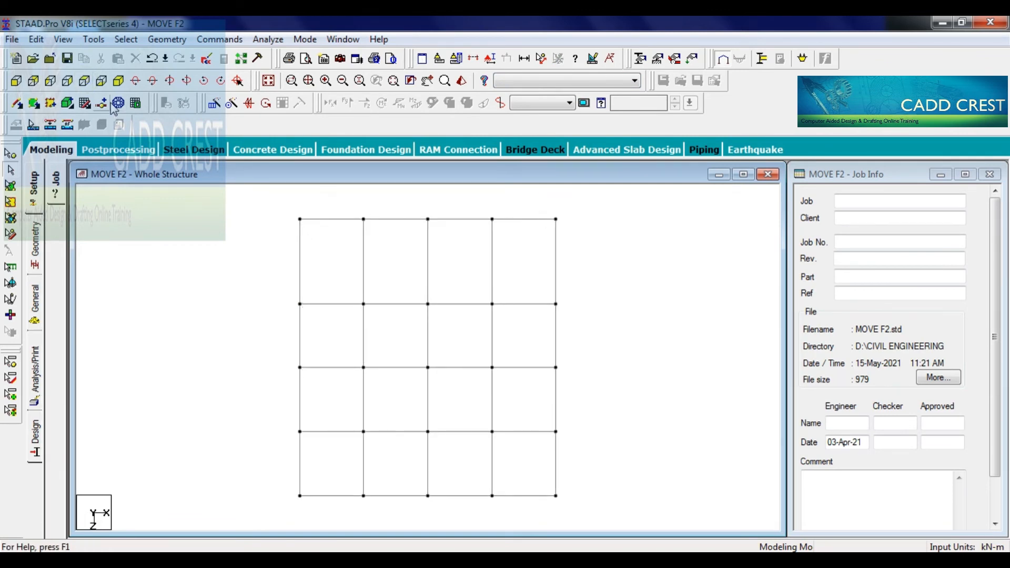
click(16, 81)
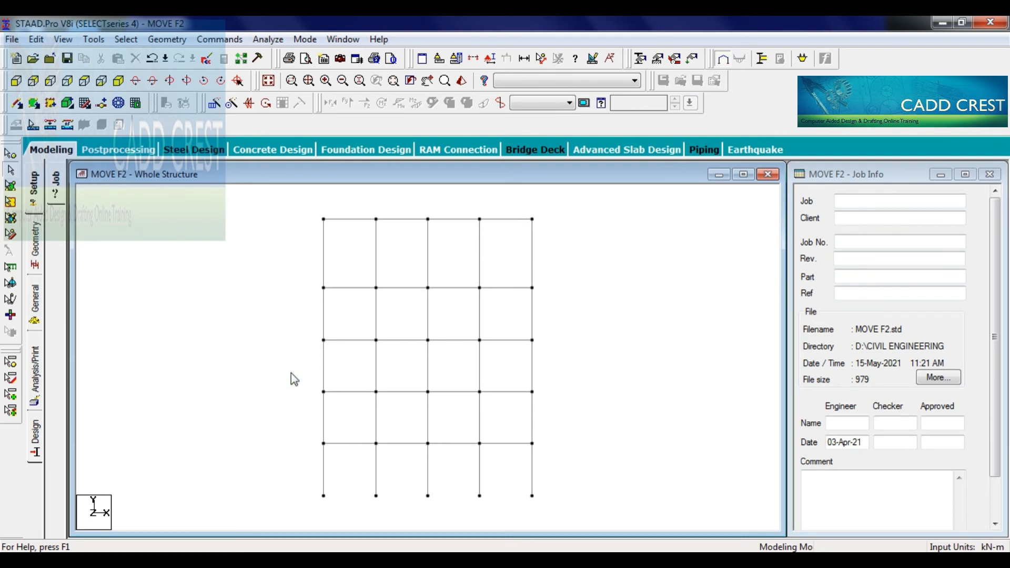
click(268, 80)
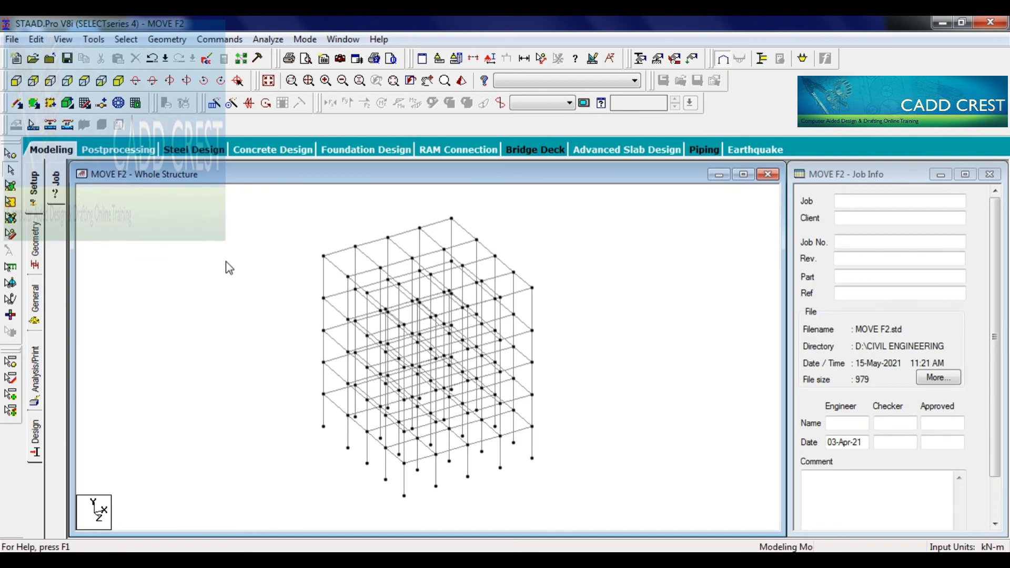
click(16, 81)
drag(309, 336, 586, 390)
right_click(586, 388)
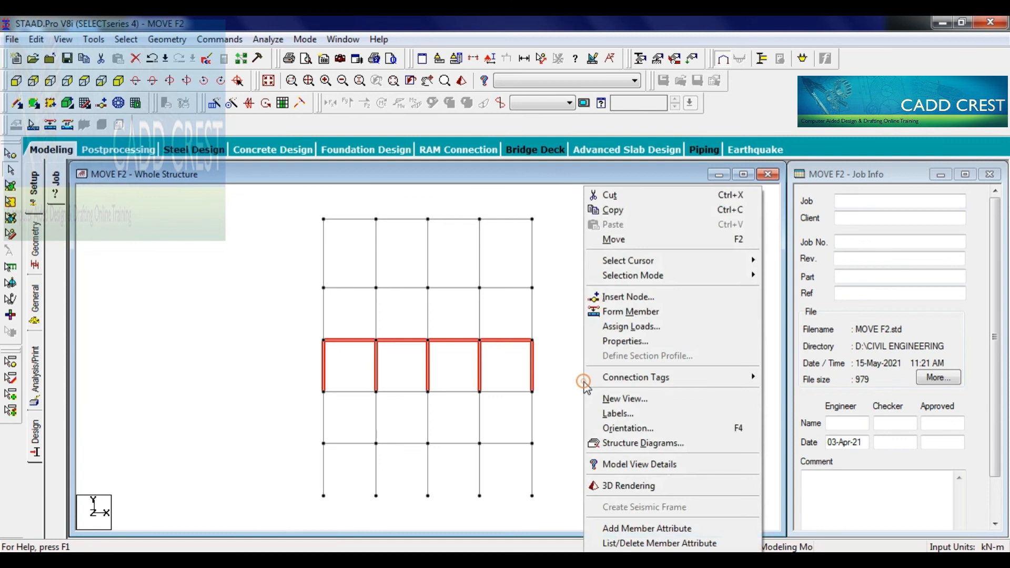
click(607, 396)
click(599, 272)
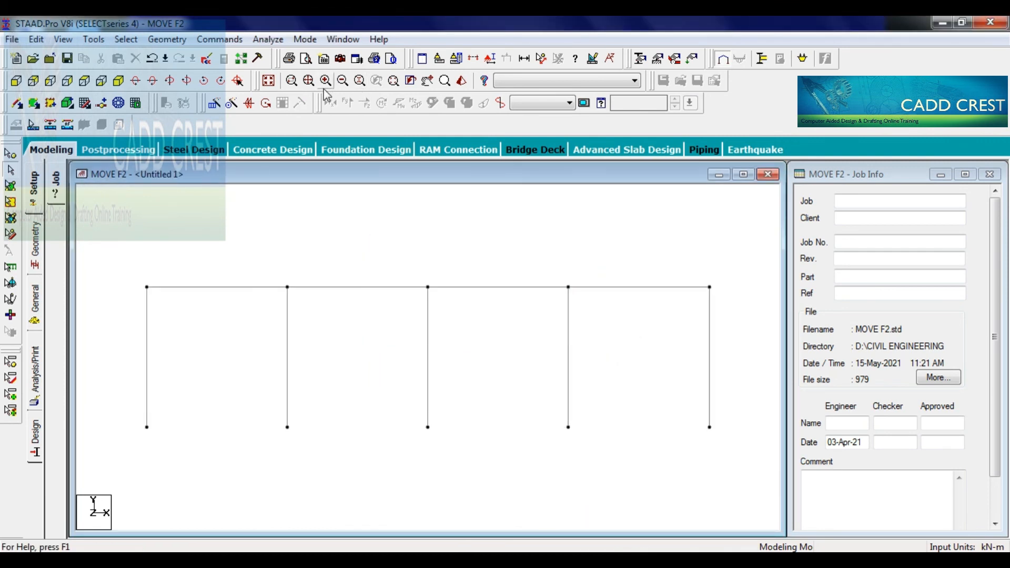
click(309, 81)
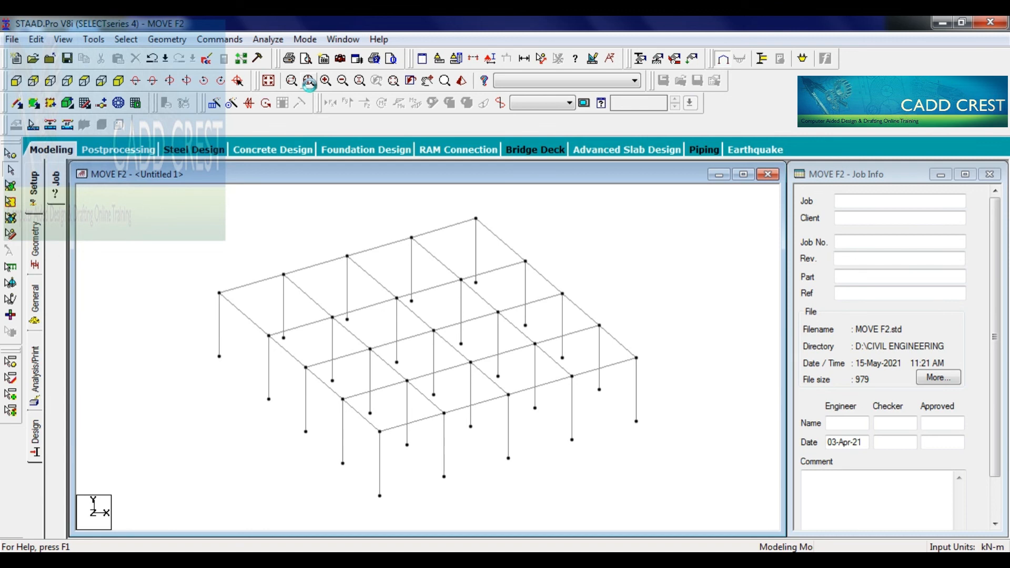
click(269, 81)
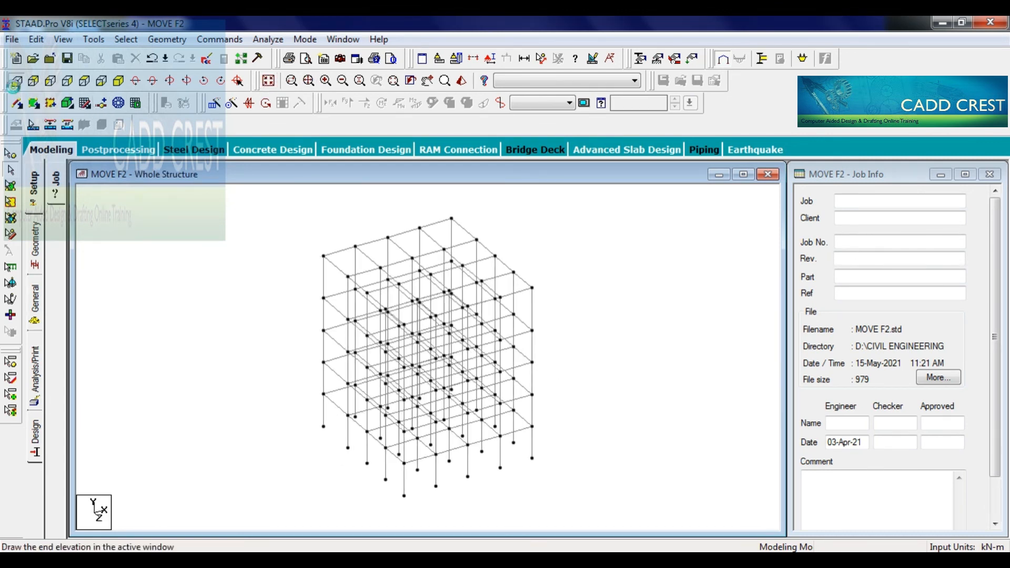
- Measure the lowest storey's column height in the front view and remove the dimension
click(16, 81)
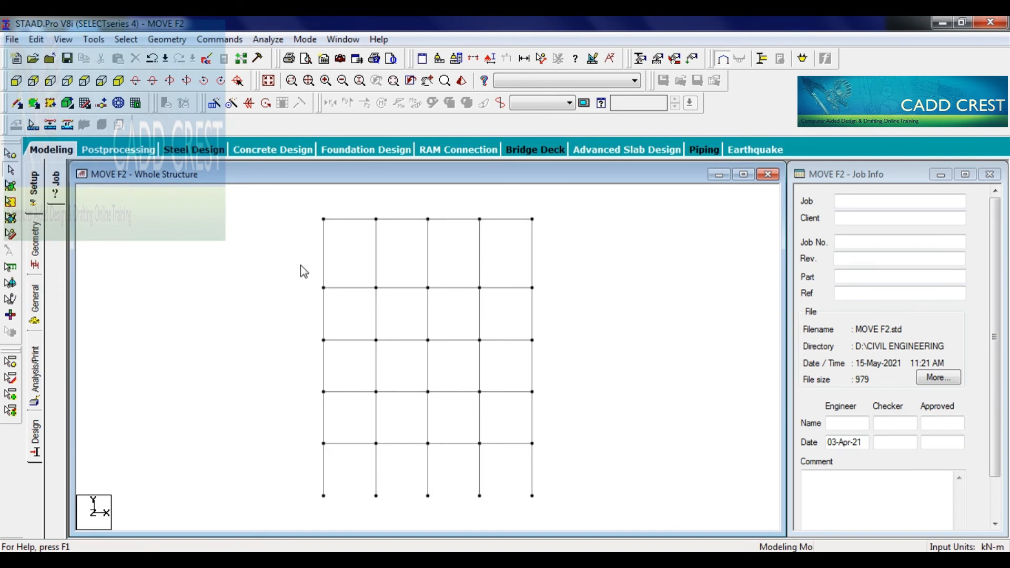
click(542, 59)
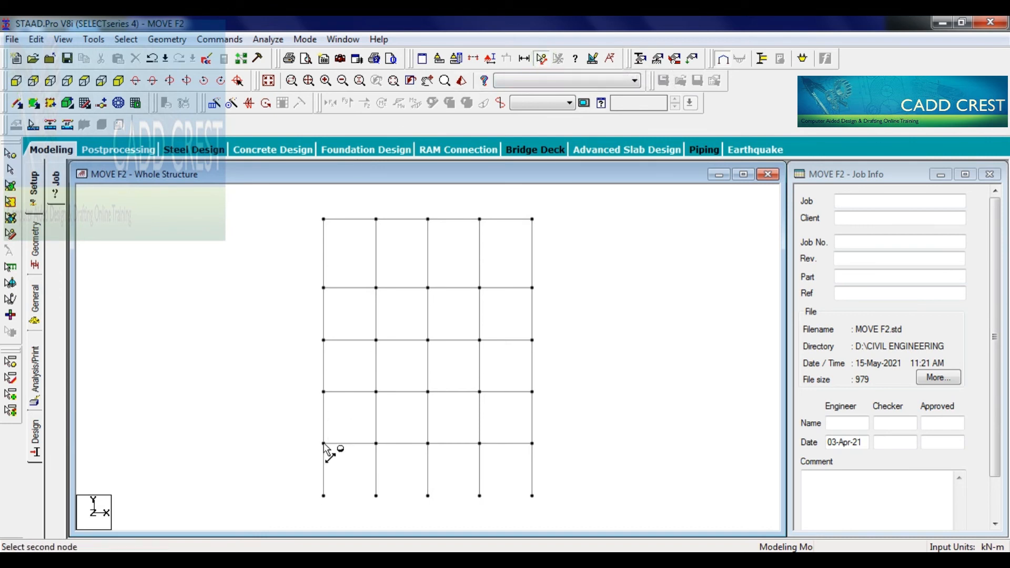
click(324, 496)
click(324, 495)
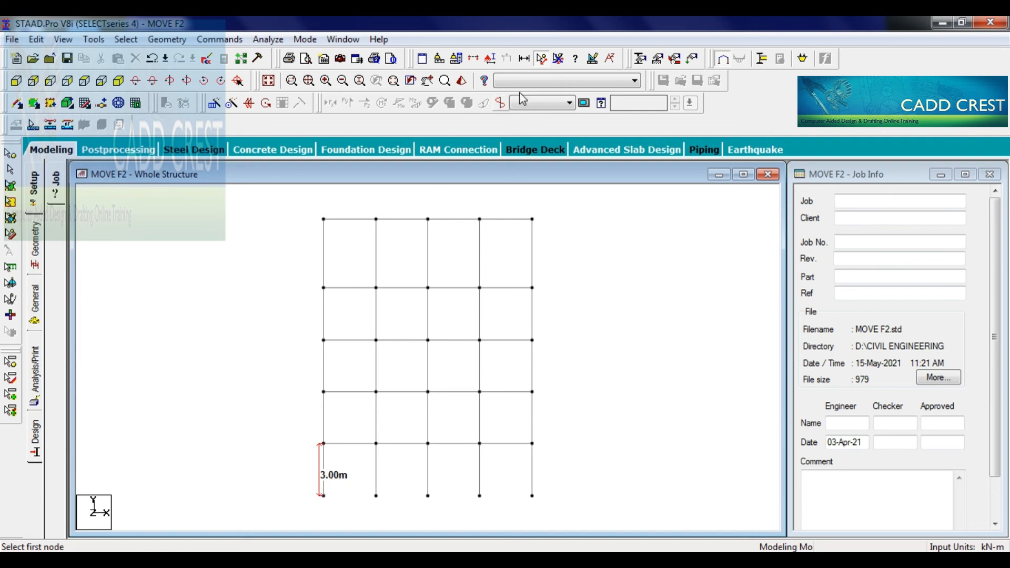
click(558, 59)
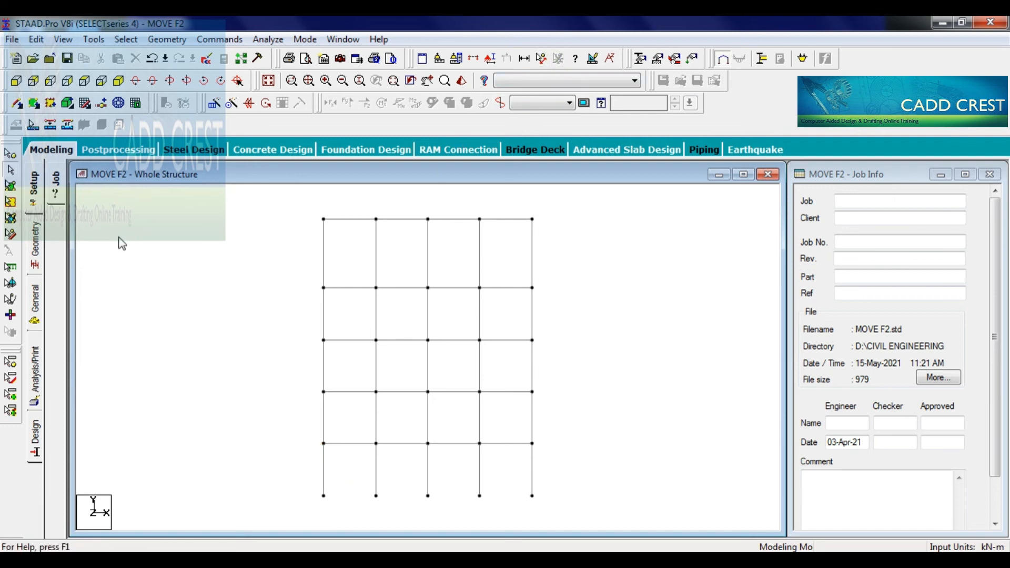
click(118, 236)
- Try to move all nodes above the base supports downward in Y, accepting the auto save and member splitting
click(10, 154)
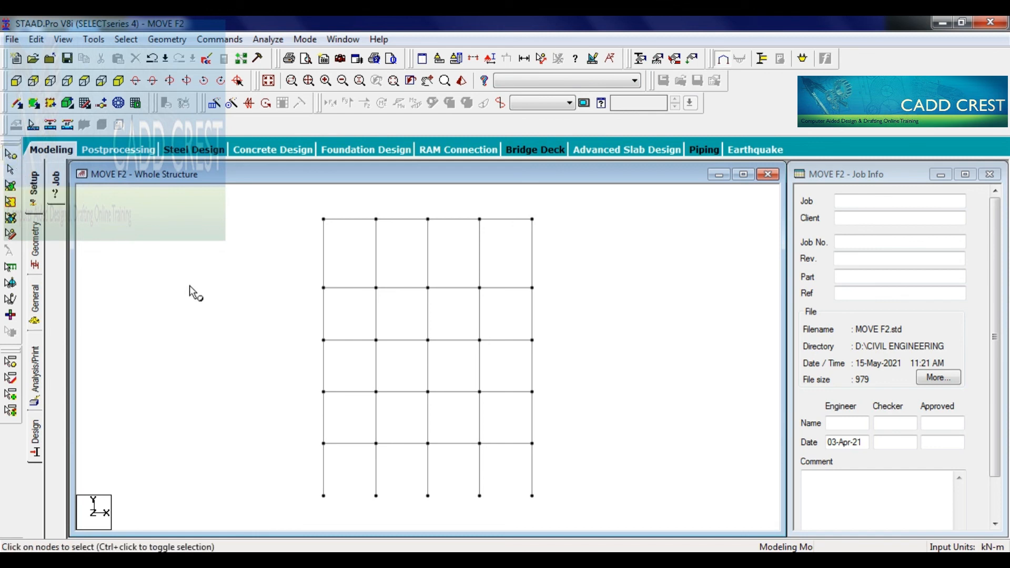
drag(308, 202, 576, 455)
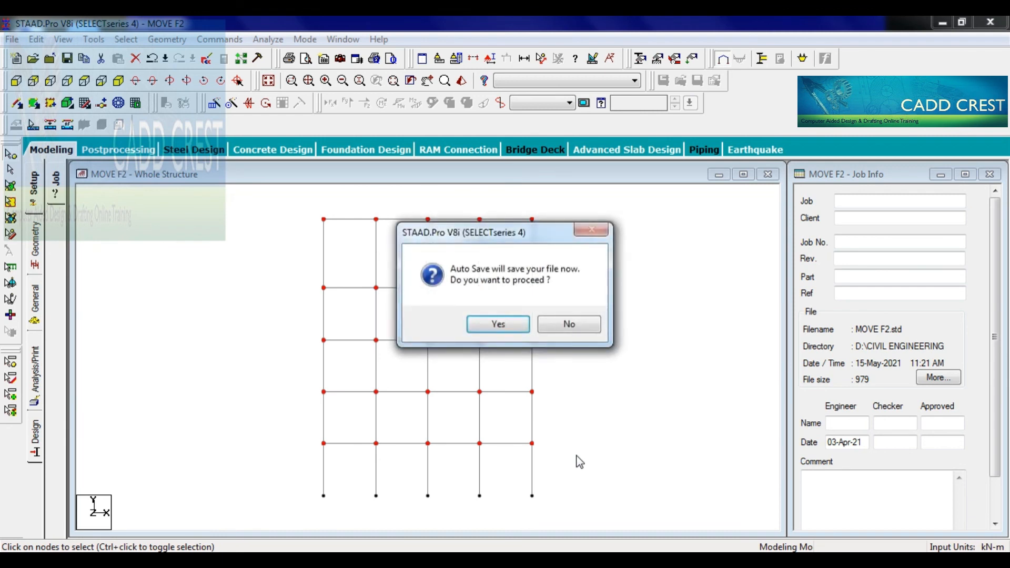
key(Return)
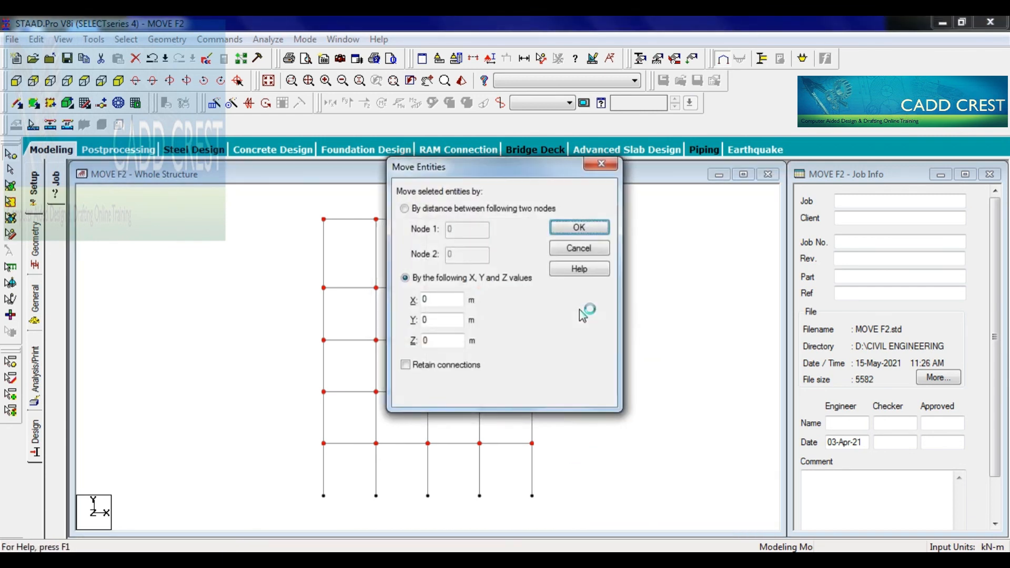
double_click(428, 321)
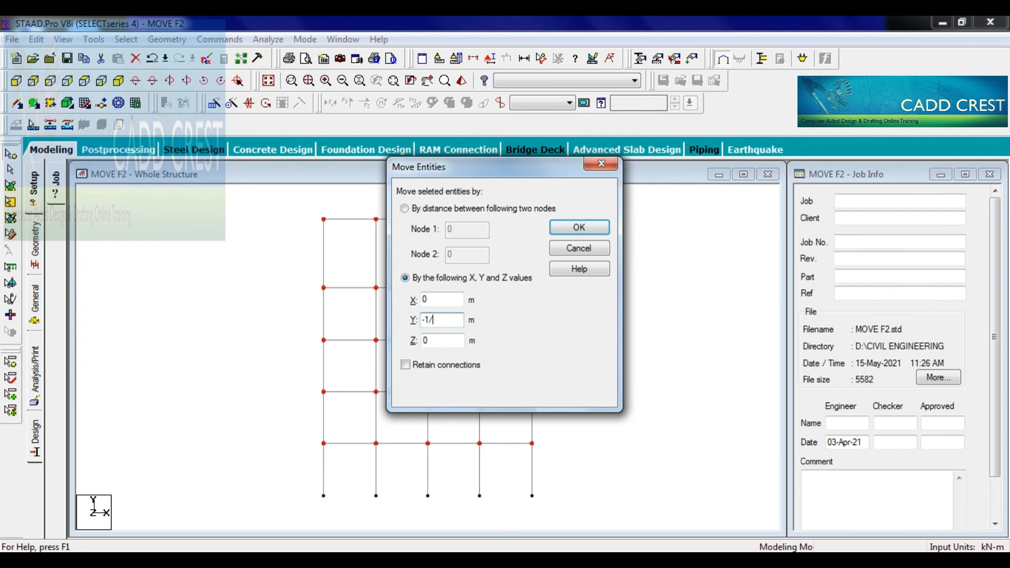
key(Return)
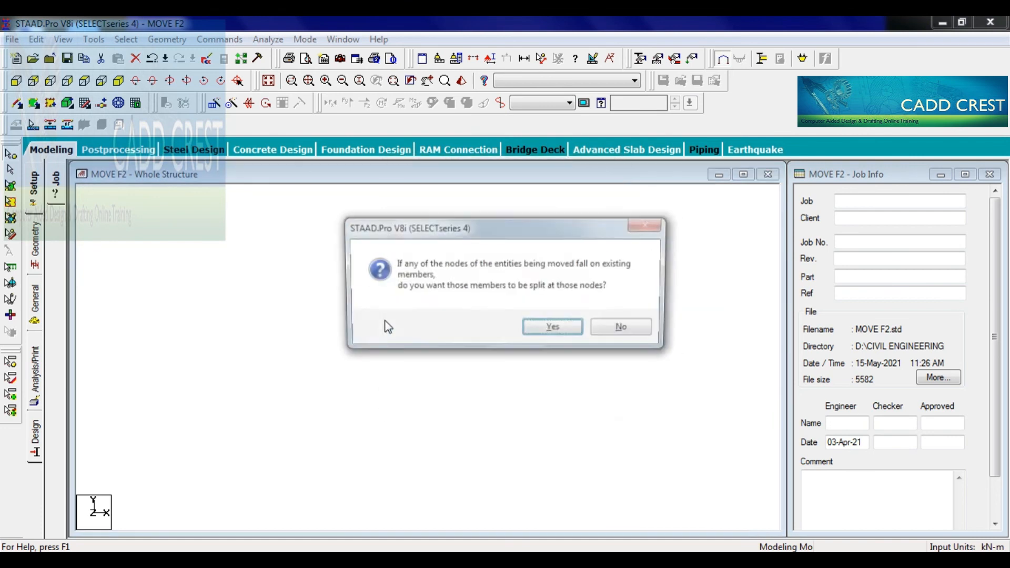
key(Return)
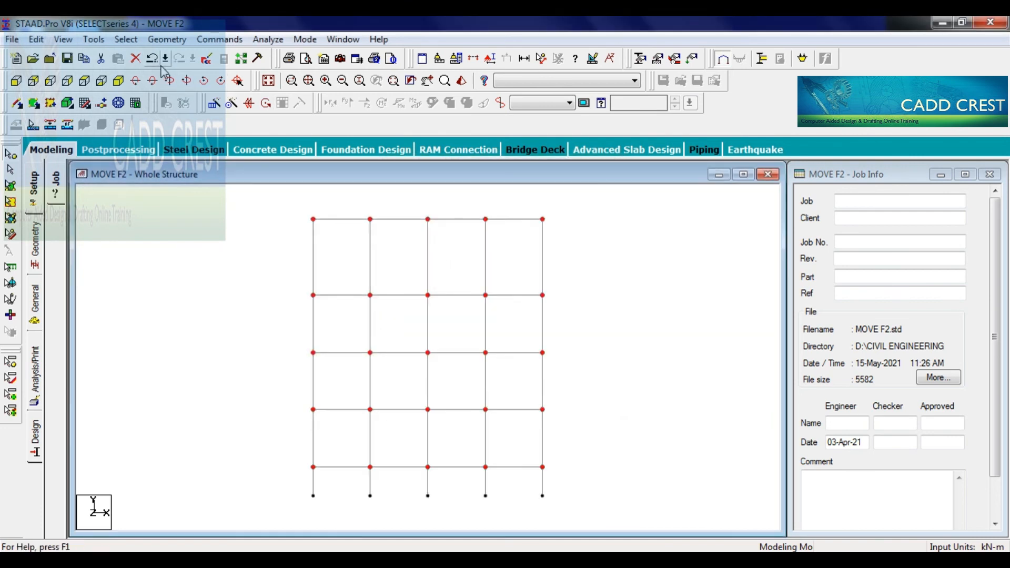
- Measure a lowest-storey corner column in the isometric view and undo the downward node move
click(117, 81)
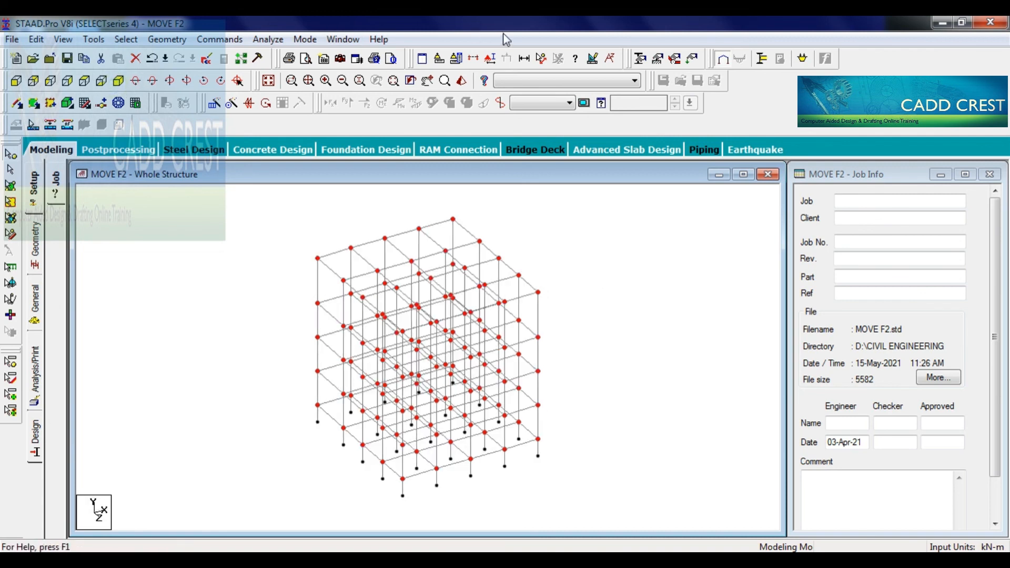
click(541, 58)
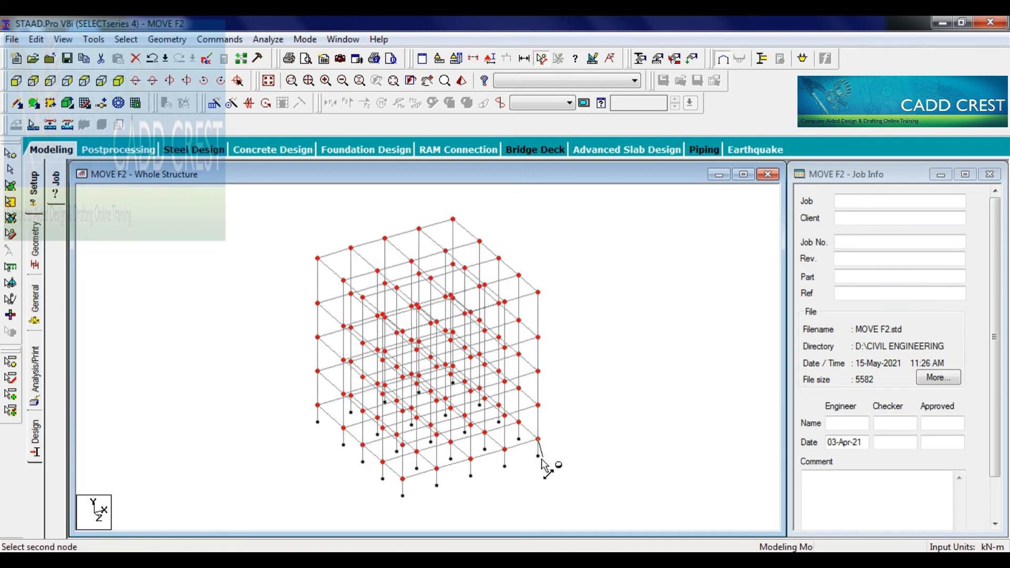
key(ctrl+z)
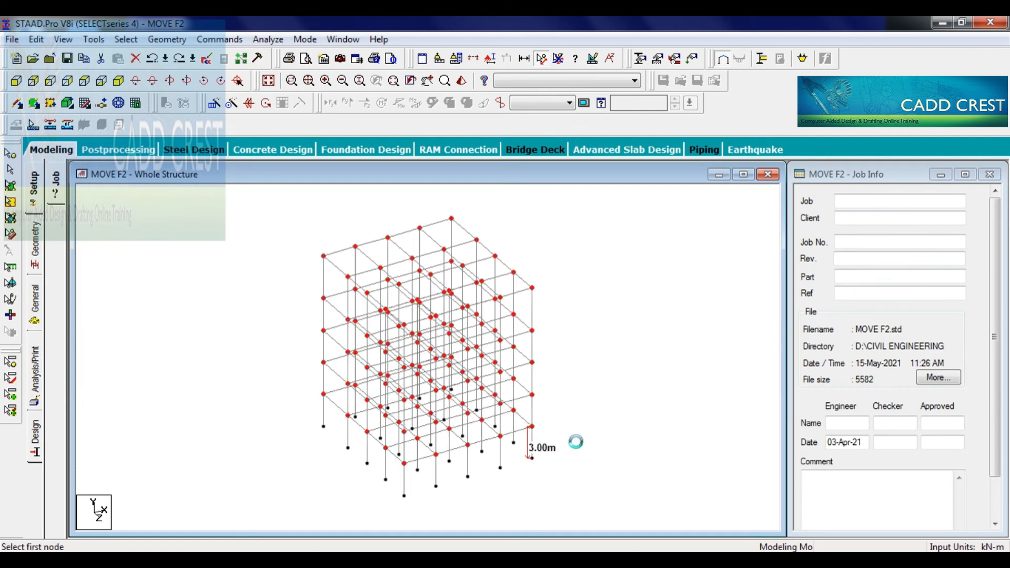
- Select all base support nodes of the frame in the front view
click(16, 82)
click(10, 155)
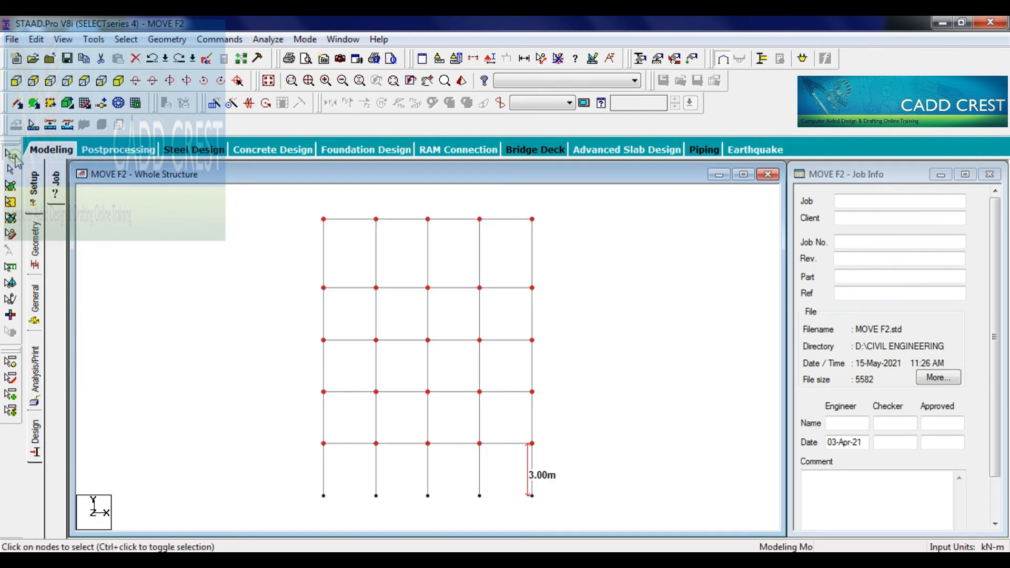
drag(305, 481, 627, 513)
- Try to move the selected base support nodes up by 1.5 m in Y and check the frame in the isometric view
key(F2)
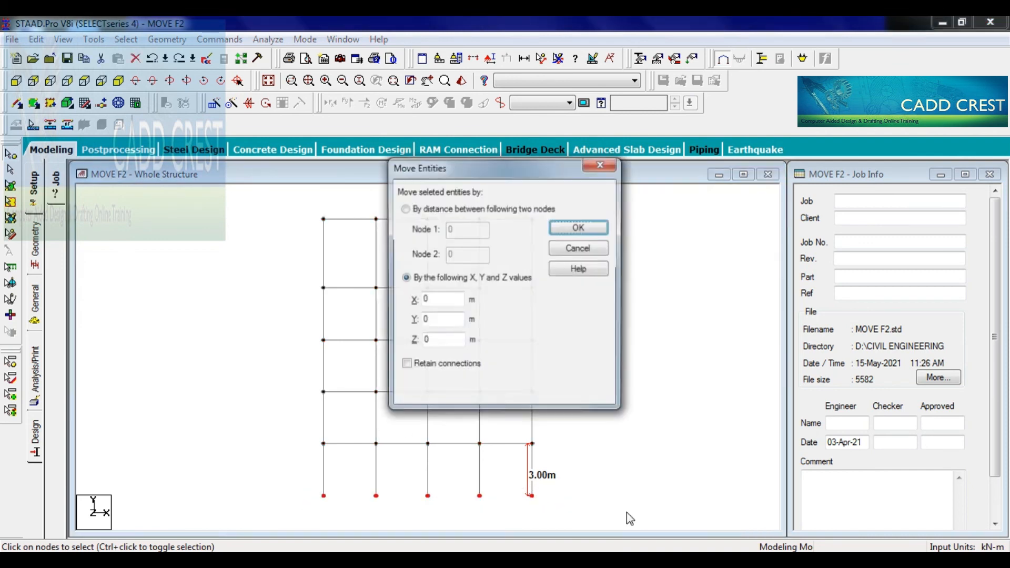
double_click(424, 320)
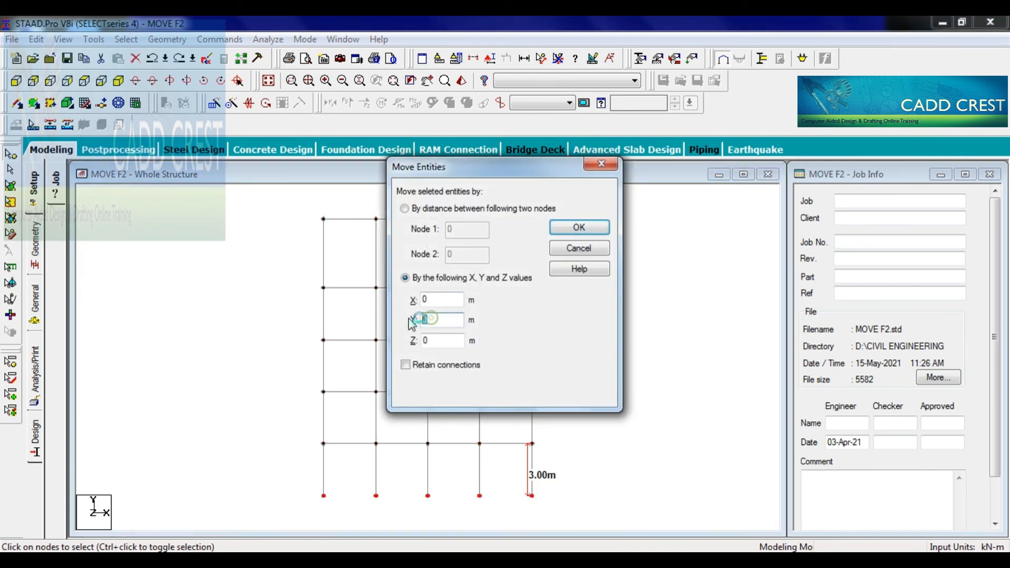
text(1.5)
key(Return)
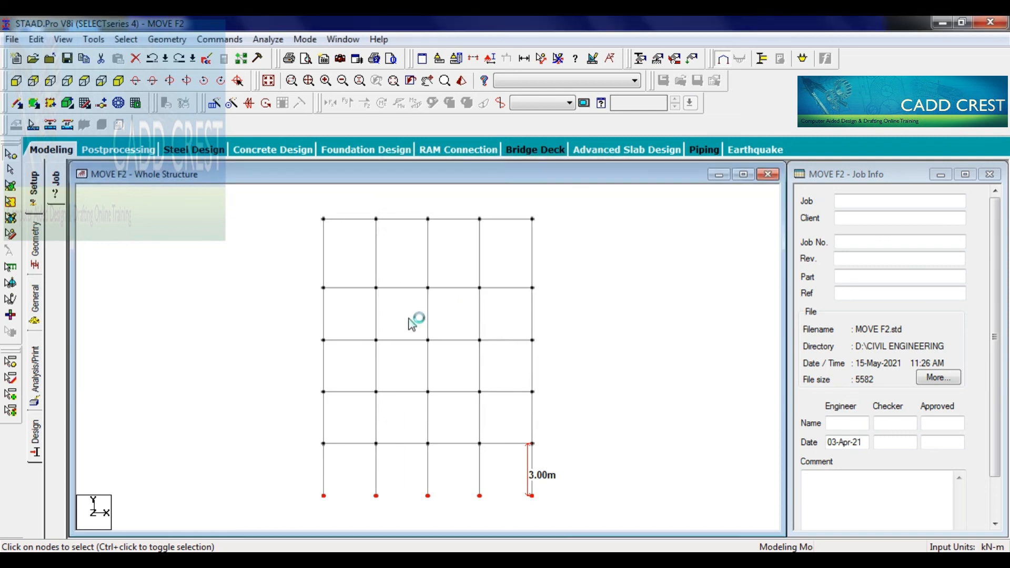
key(Return)
click(269, 81)
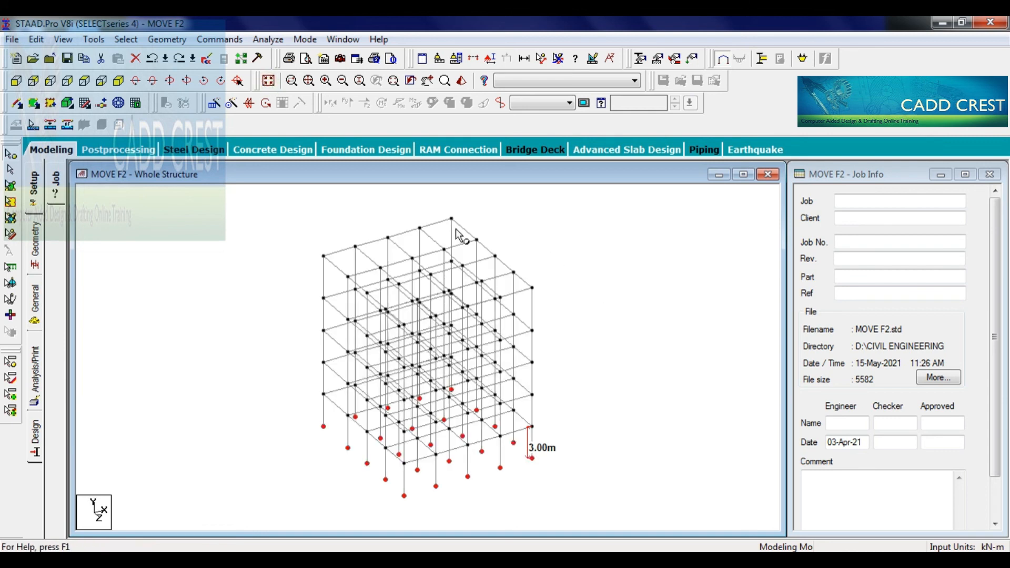
- Move the selected base support nodes up by 1.5 m in Y in the front view, accepting the confirmation
click(16, 81)
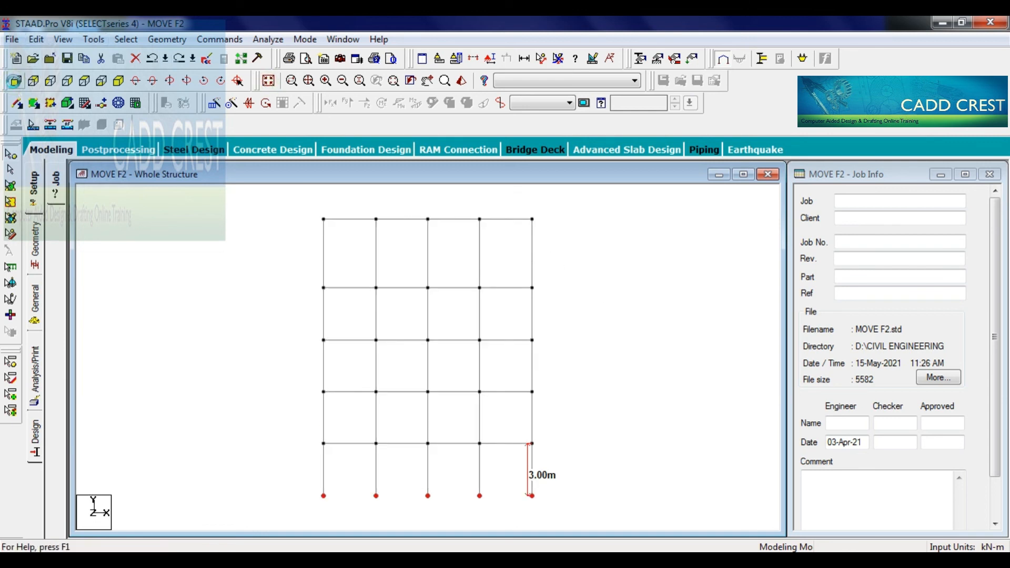
key(F2)
double_click(432, 320)
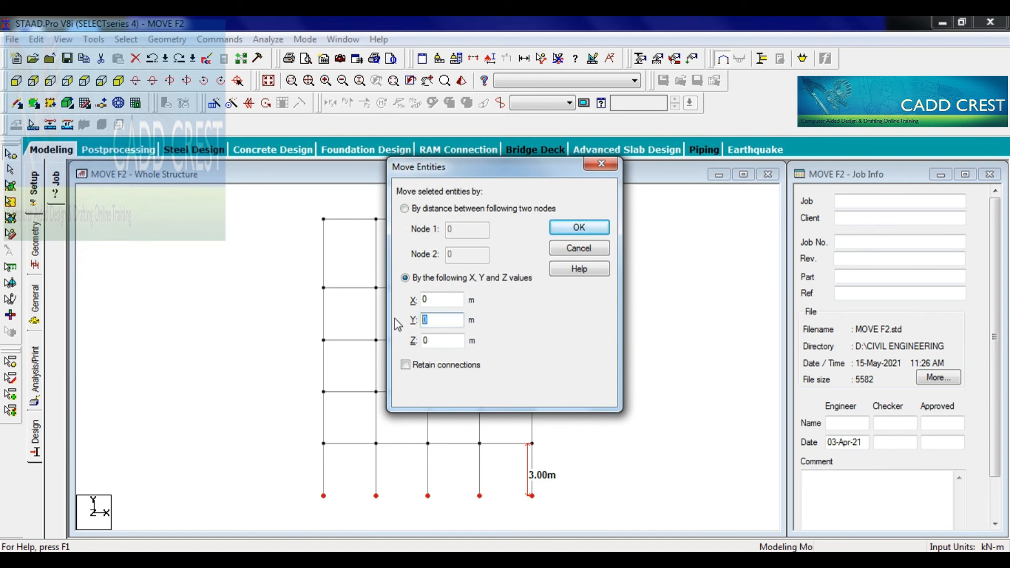
text(1.5)
key(Return)
key(Return)
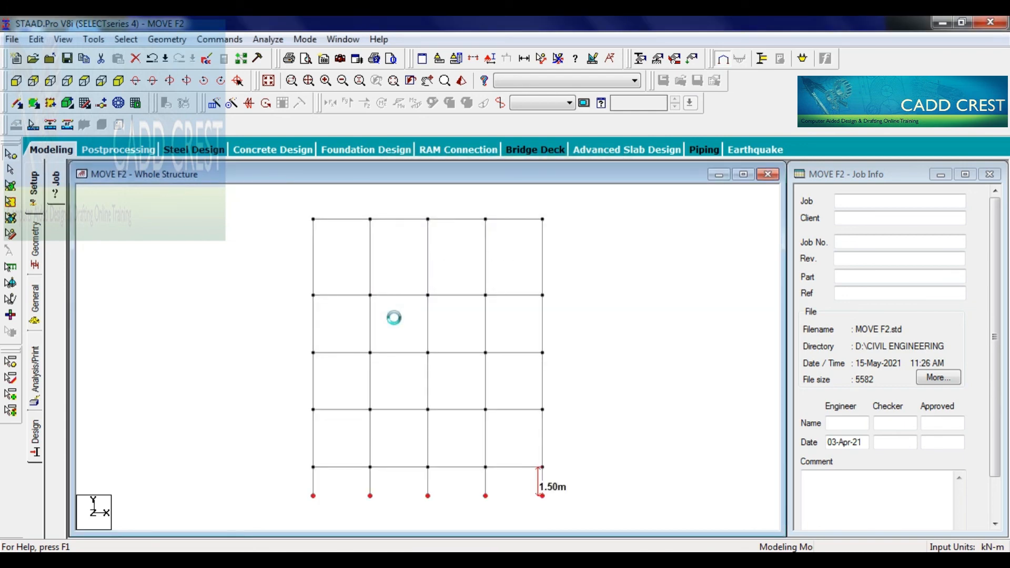
- Remove the column dimension in the isometric view and exit the program, saving the changes to MOVE F2.std
click(310, 82)
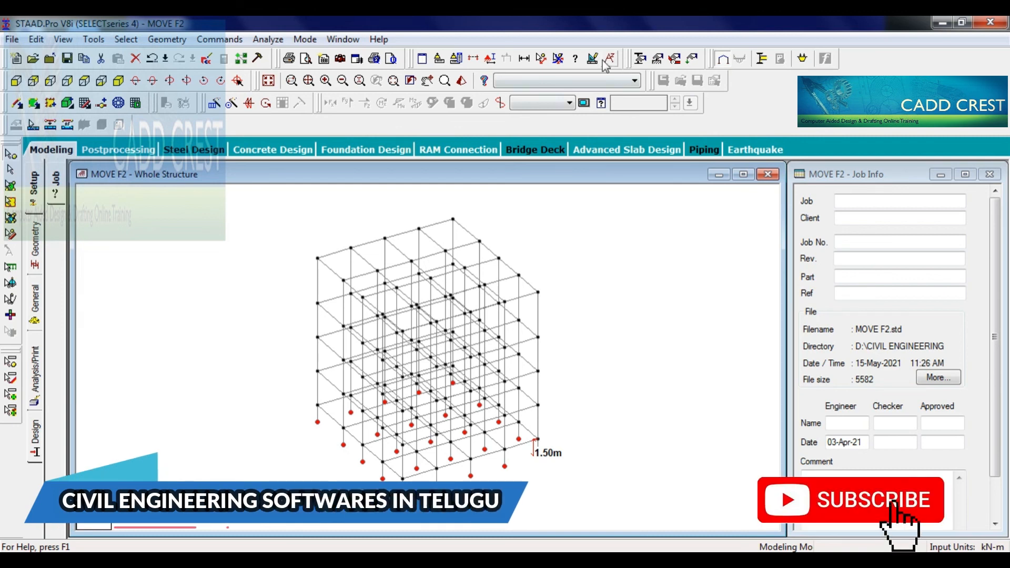
click(558, 58)
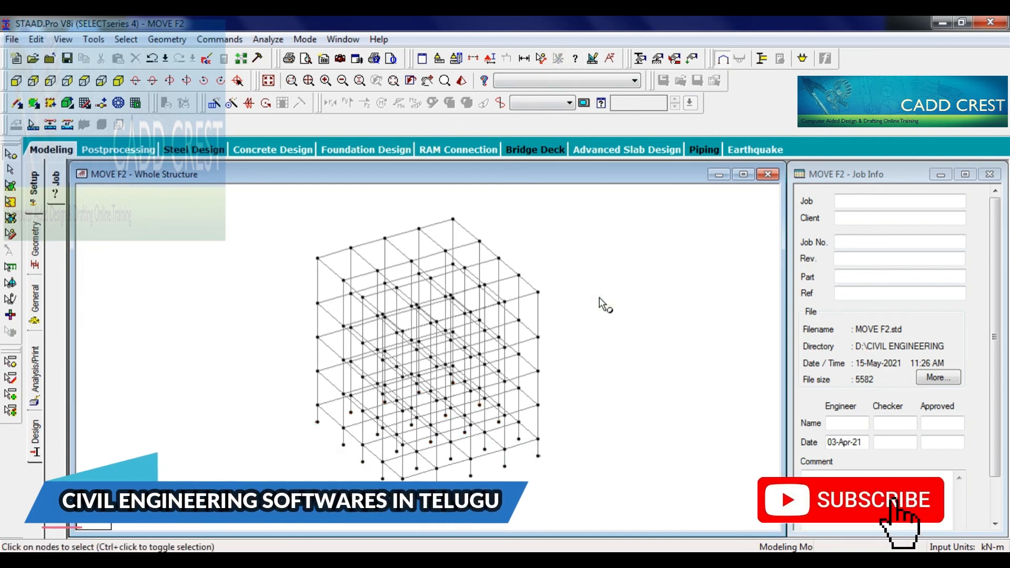
click(992, 22)
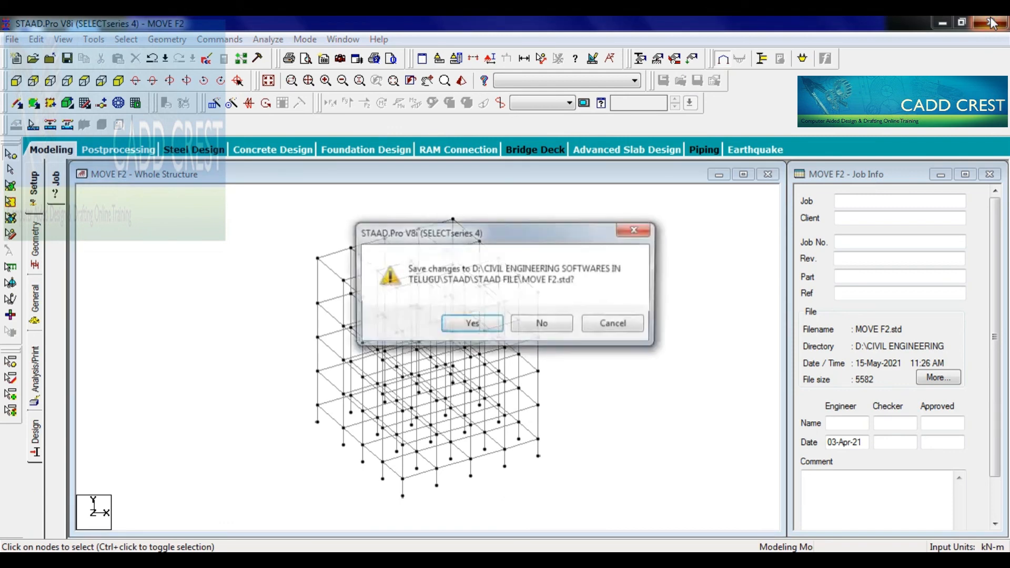
click(472, 324)
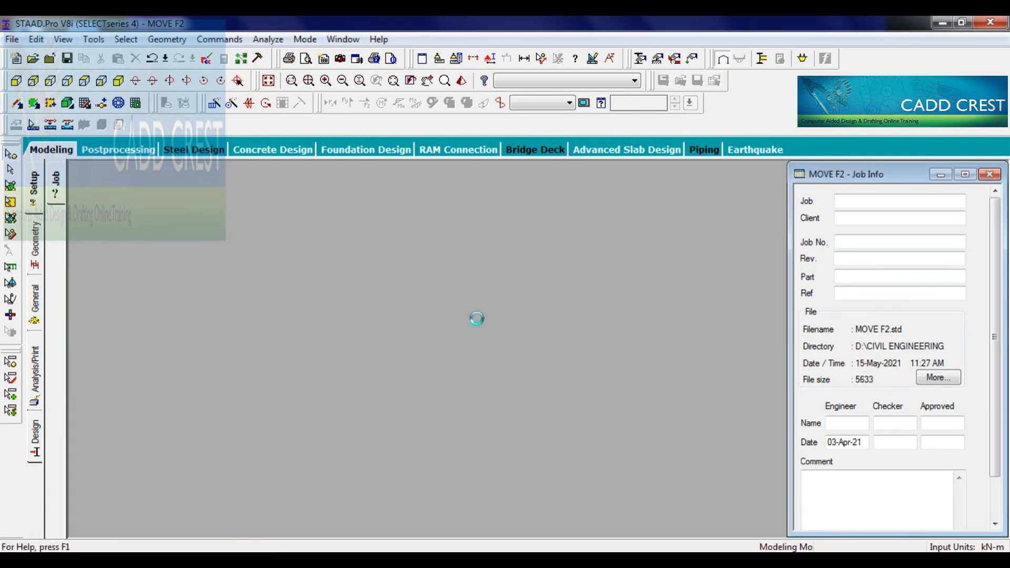